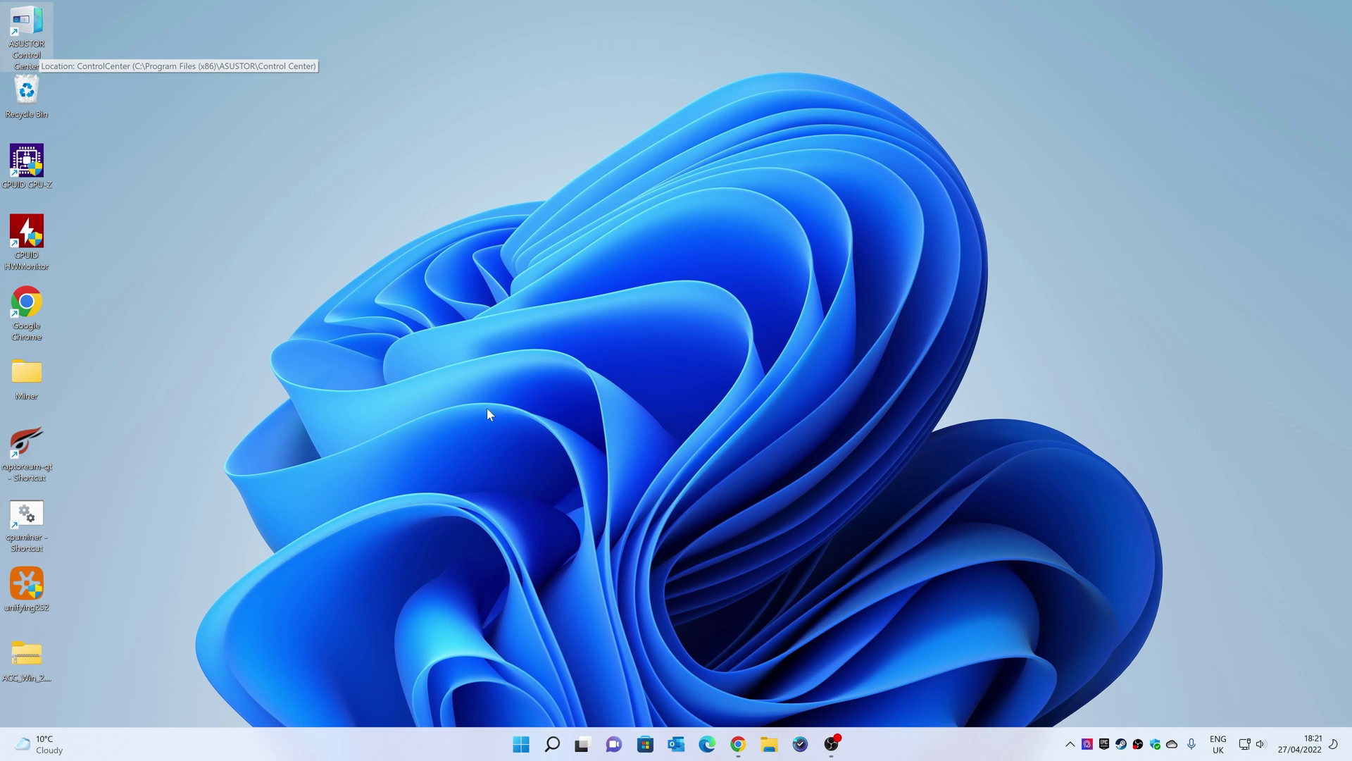
# In Chrome, open ASUSTOR's getting-started guide for the LOCKERSTOR 2/4 (AS 66) Series and go to section 4, "Let's get started"
pyautogui.click(737, 744)
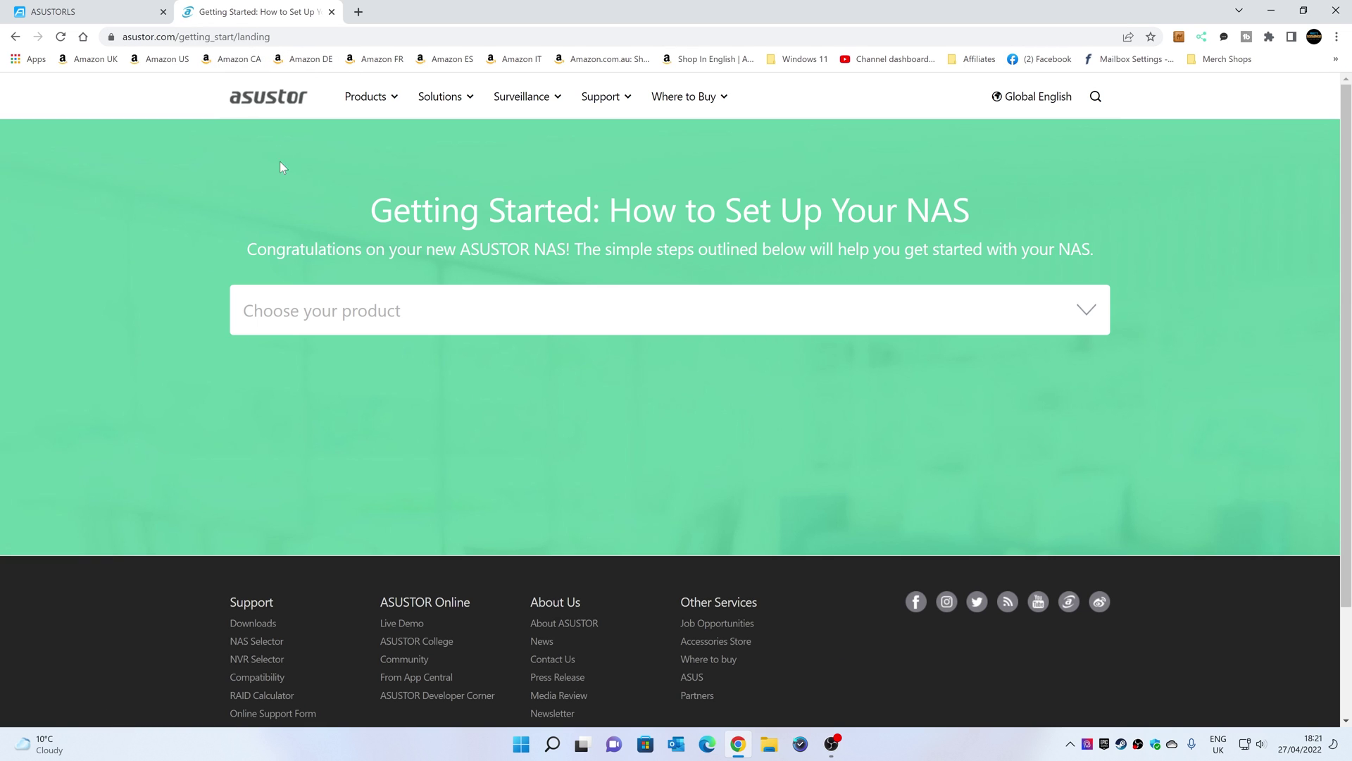
pyautogui.click(346, 314)
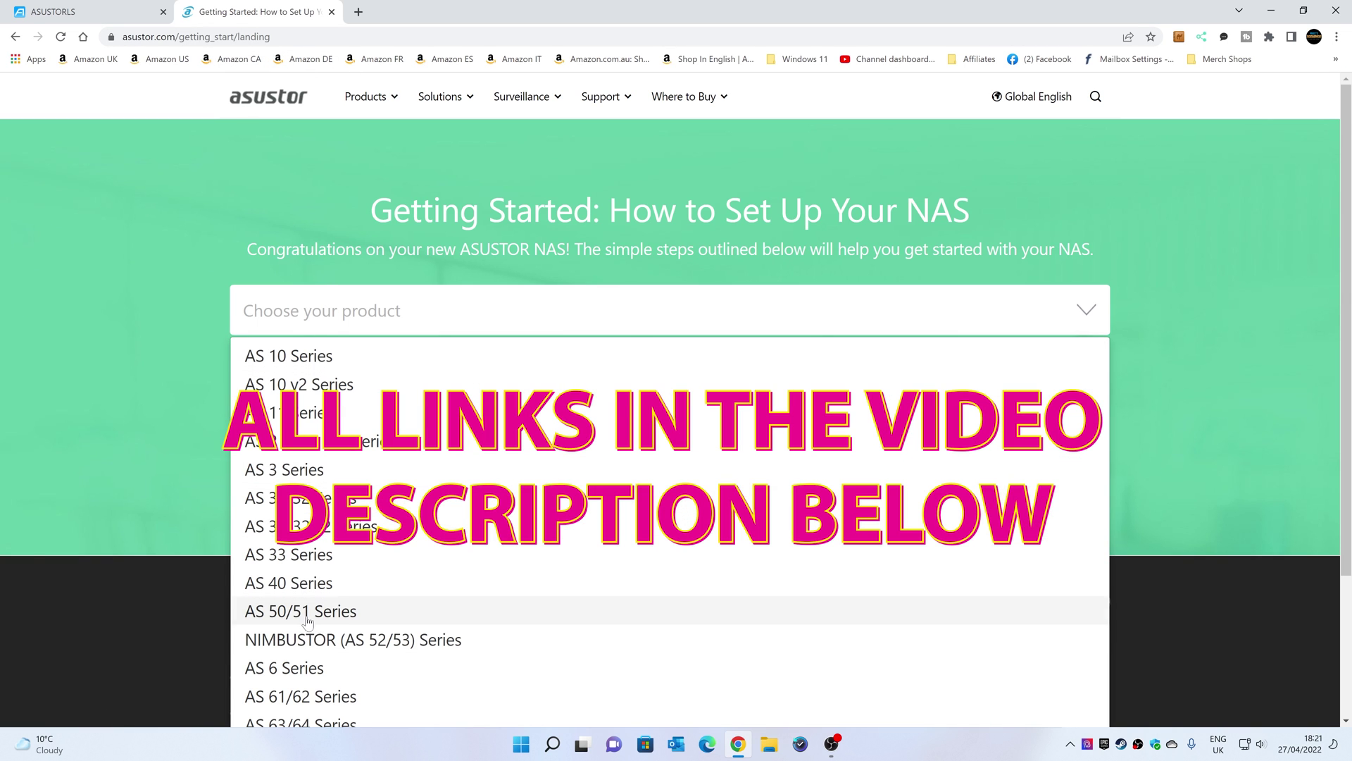
pyautogui.scroll(-2, 290, 599)
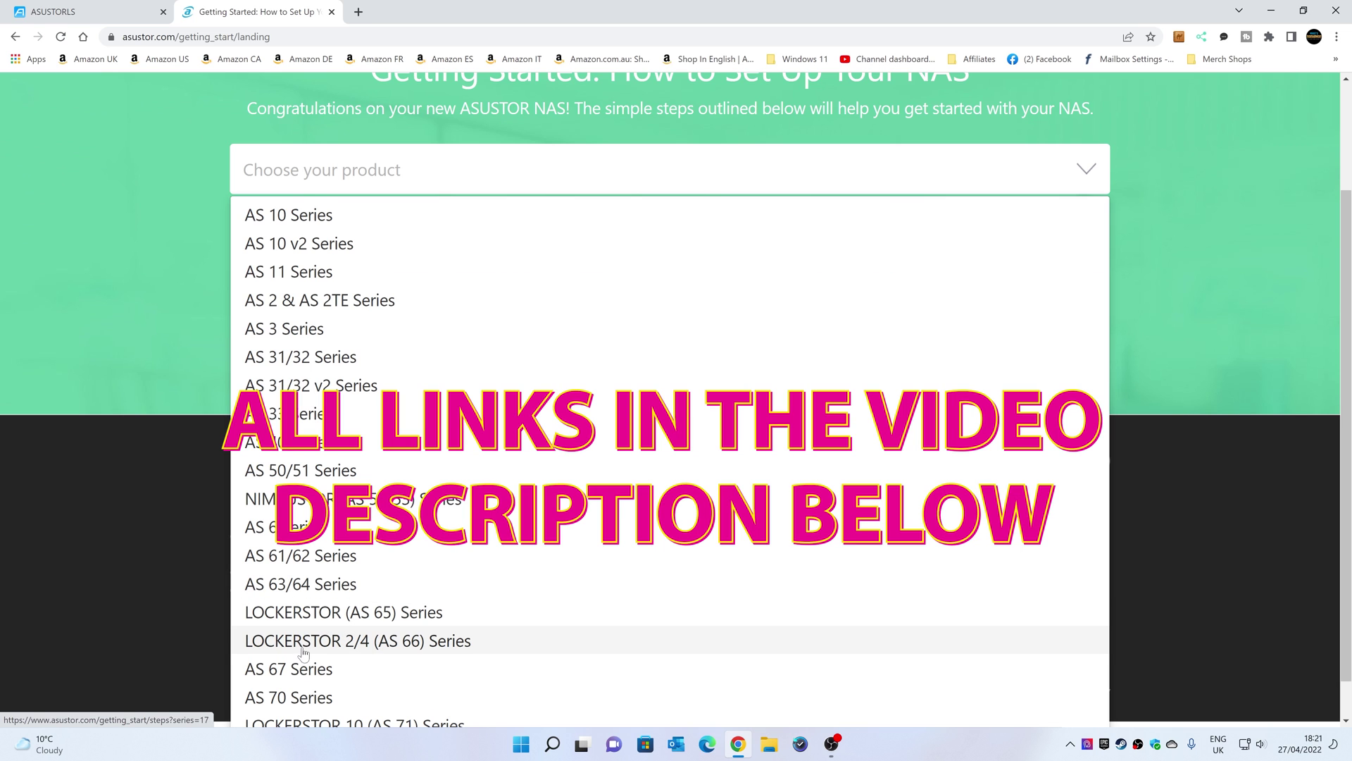
pyautogui.click(314, 642)
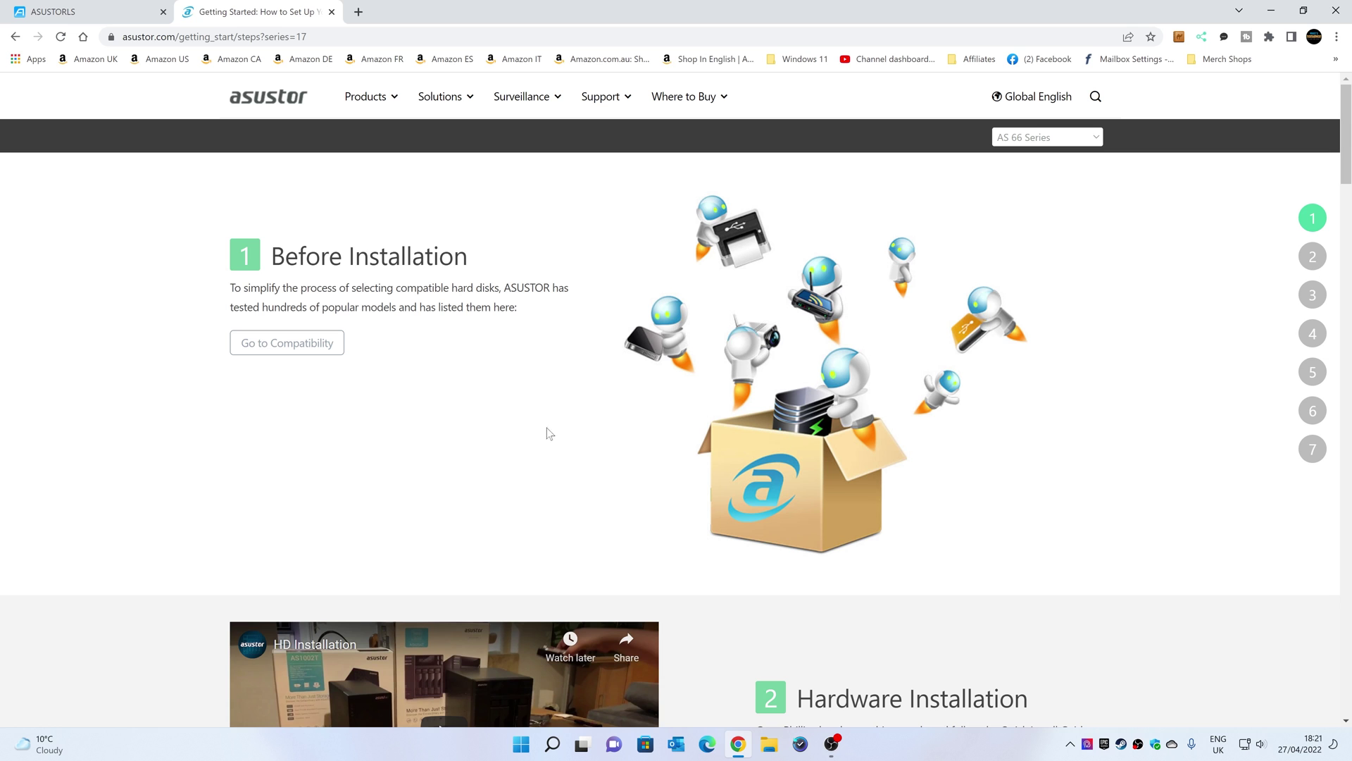
pyautogui.click(1312, 333)
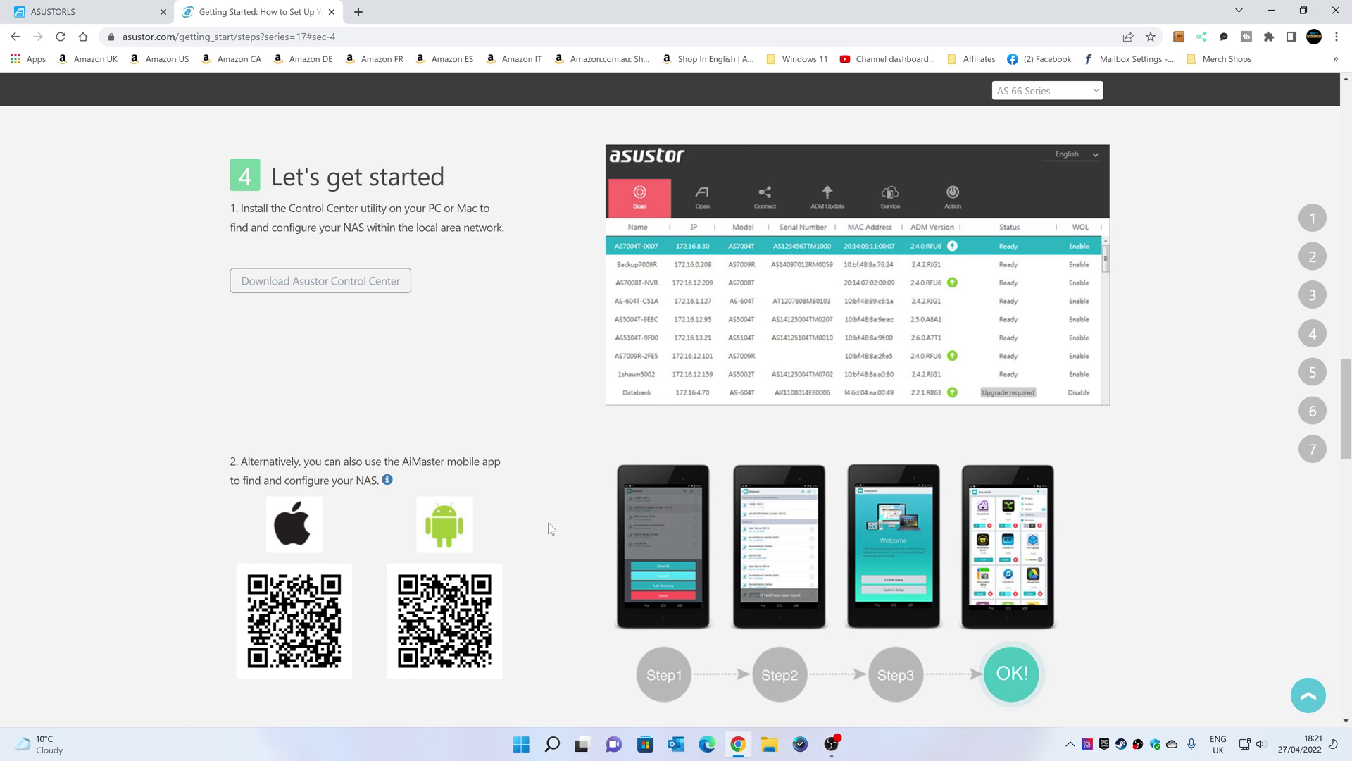
# Launch ASUSTOR Control Center and open the web portal of the ASUSTORLS NAS
pyautogui.click(520, 745)
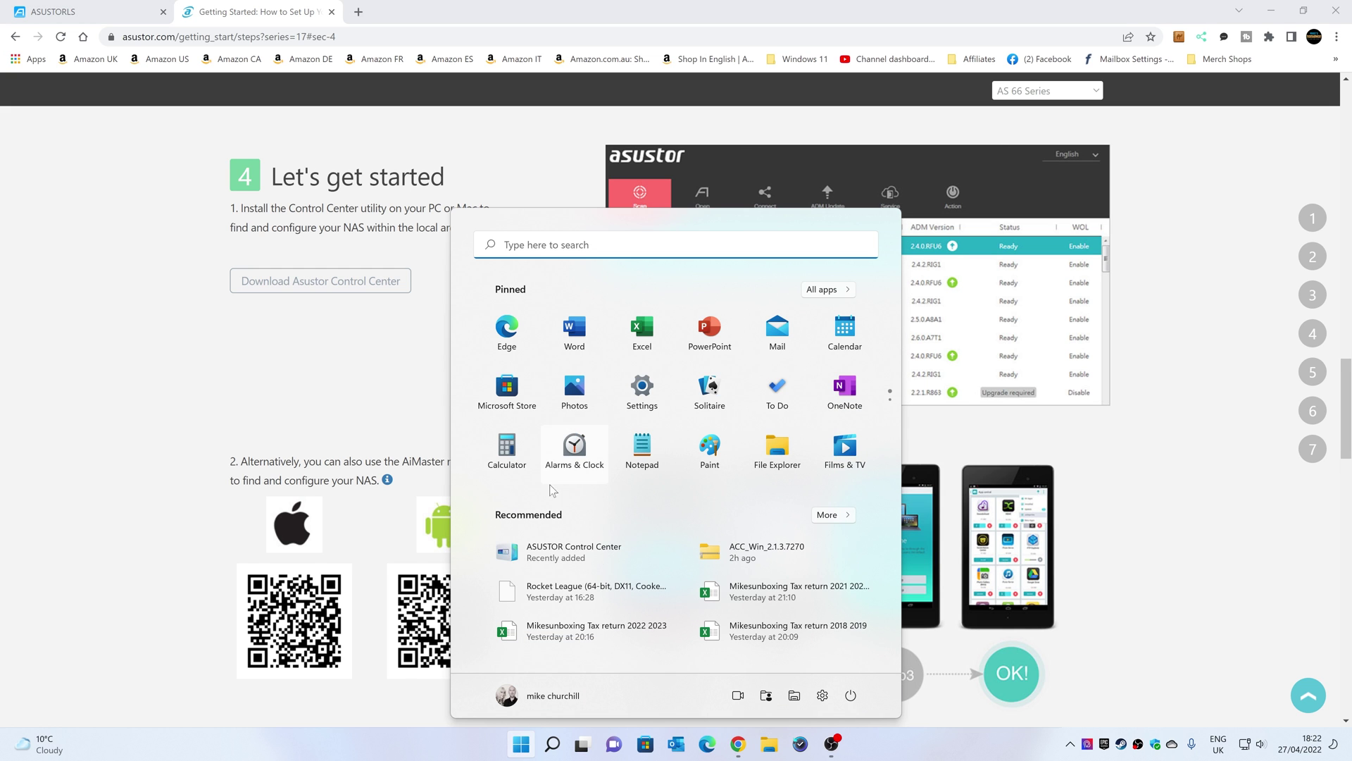
pyautogui.click(547, 557)
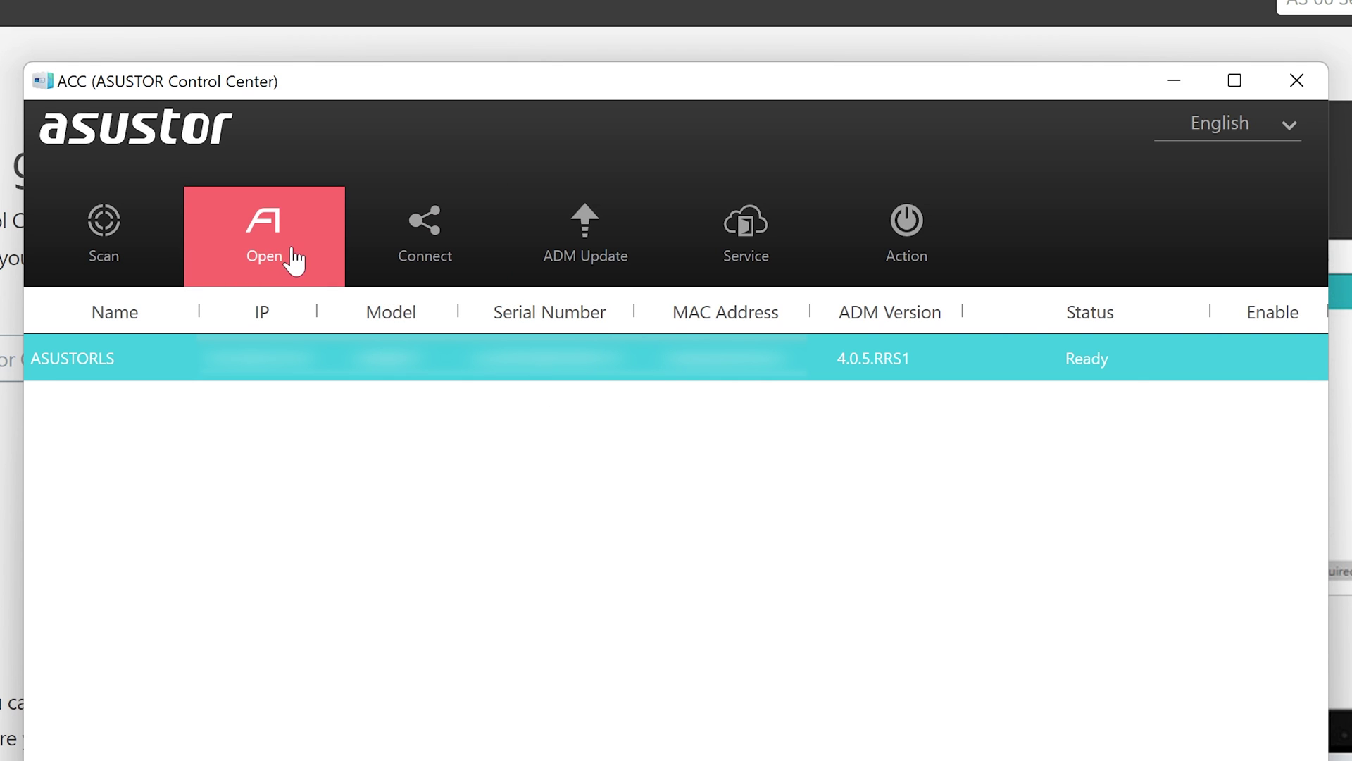
pyautogui.click(294, 260)
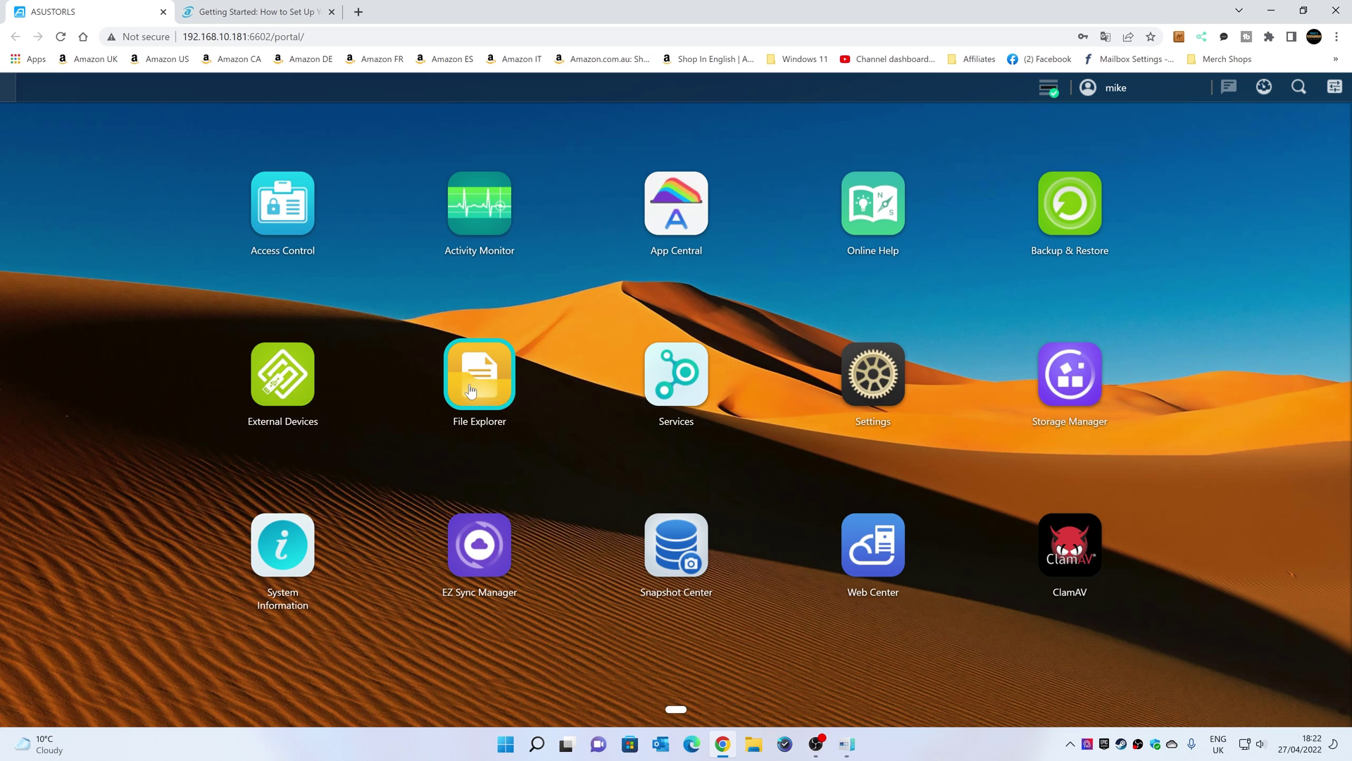
# View the Home folder in the NAS's File Explorer and close it
pyautogui.click(580, 408)
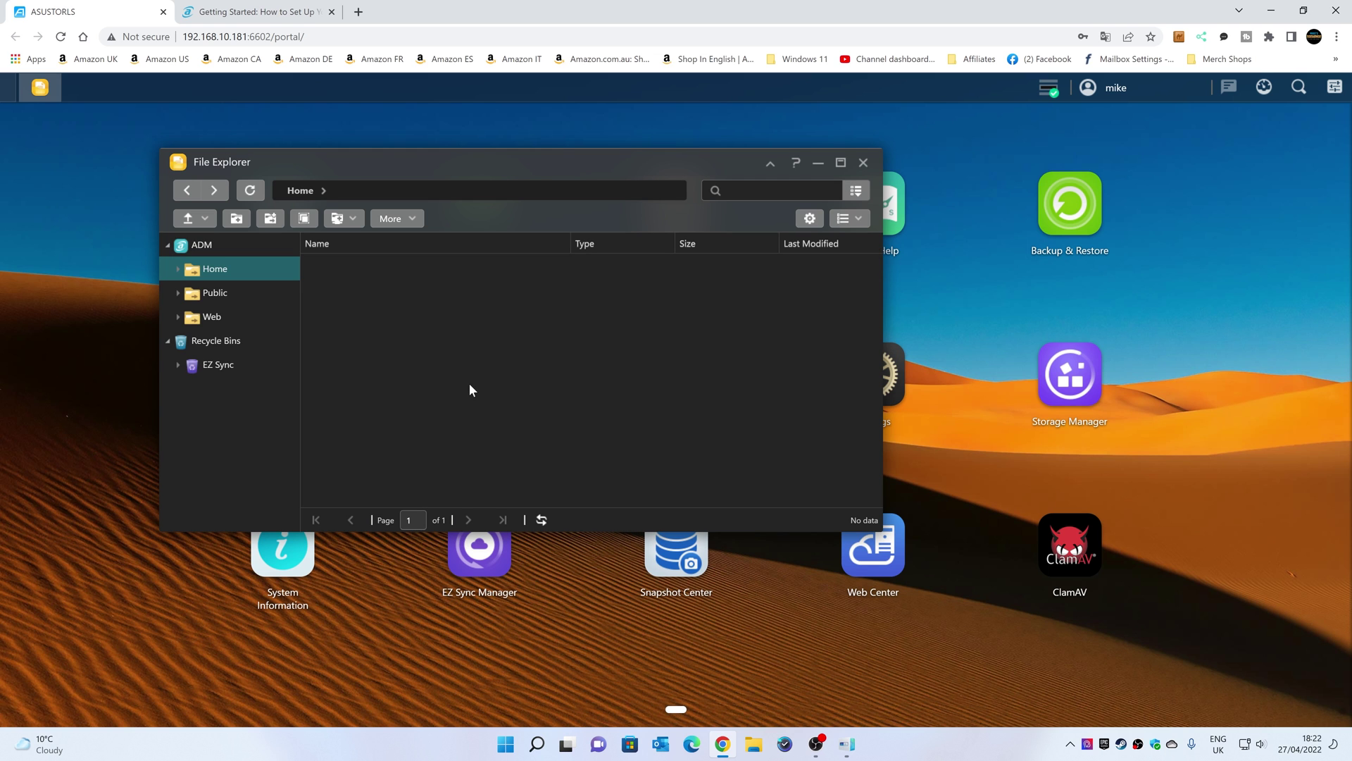
pyautogui.click(863, 164)
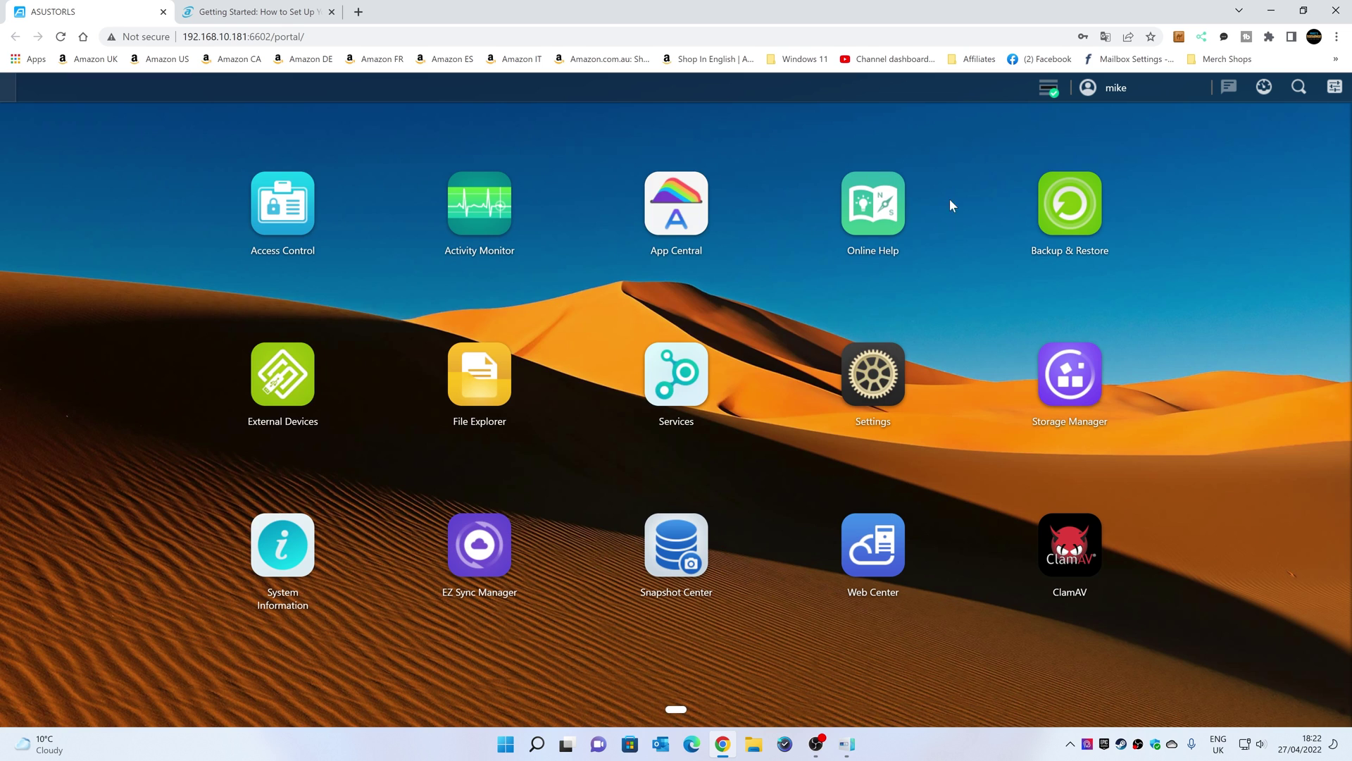
# Open the Shared Folders settings in Access Control and move the window toward the middle of the desktop
pyautogui.click(1335, 89)
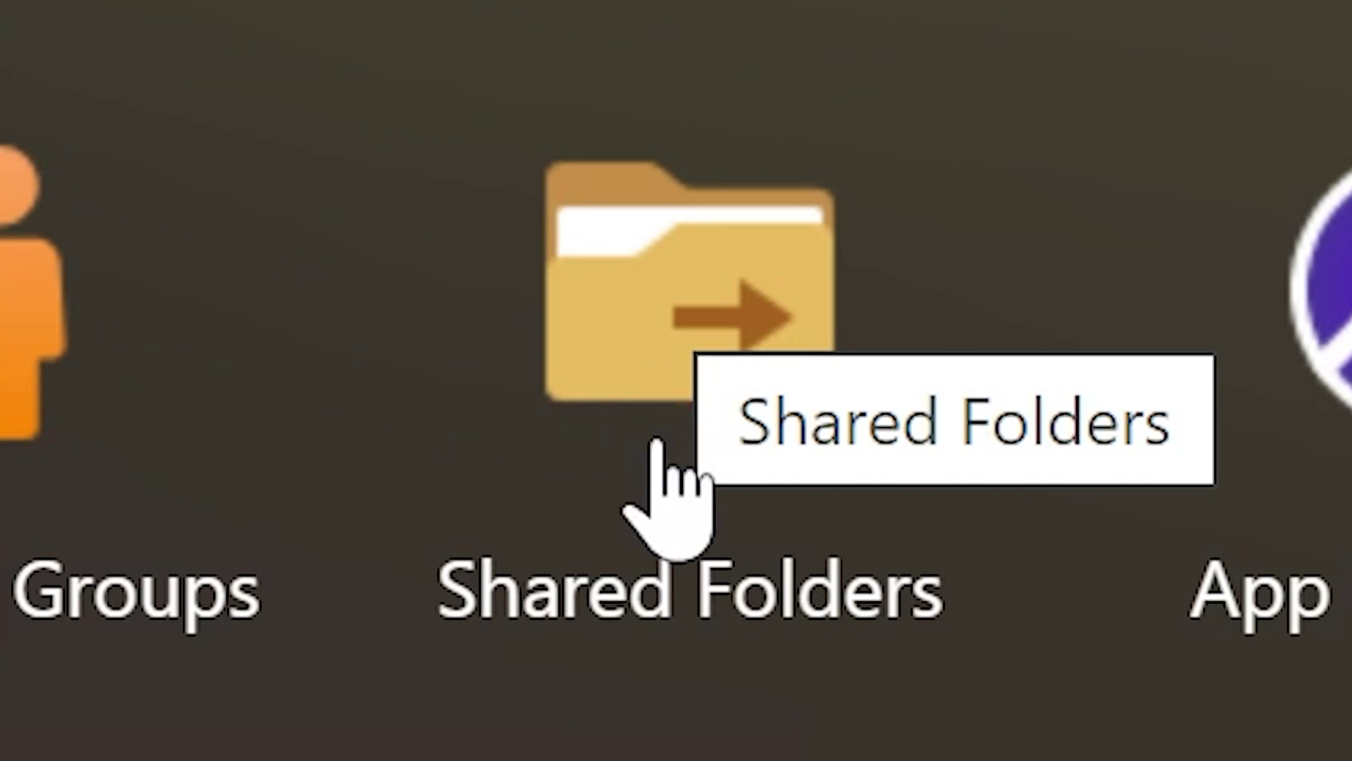
pyautogui.click(663, 352)
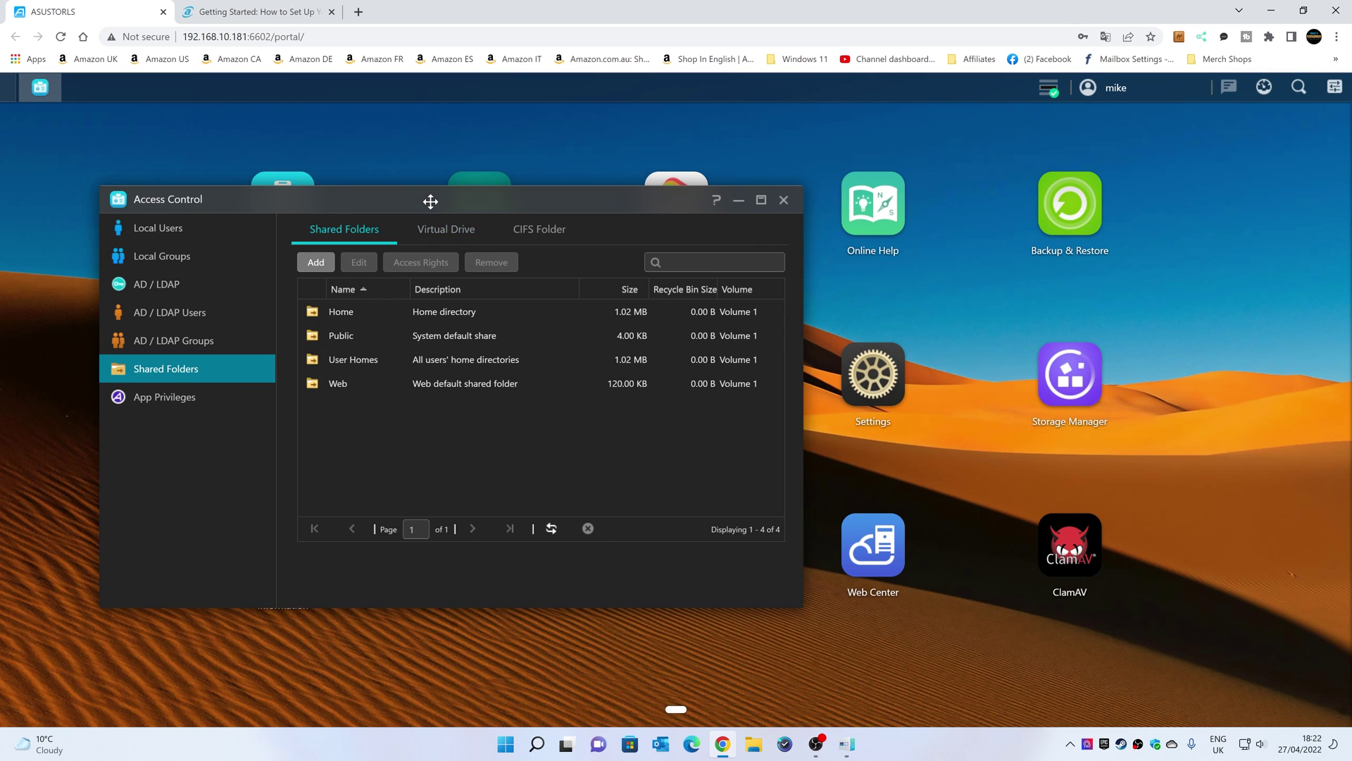
pyautogui.moveTo(429, 202); pyautogui.dragTo(613, 206)
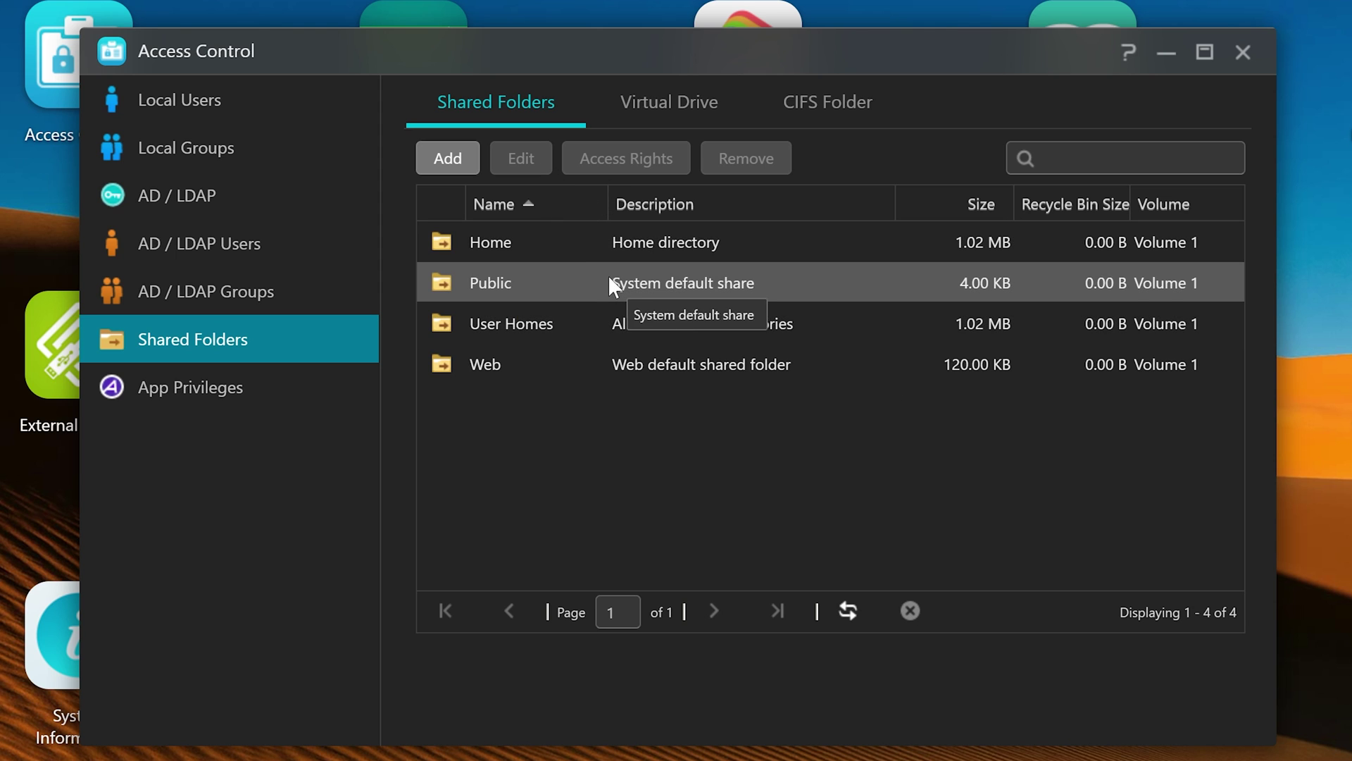
# Add a new shared folder named "Storage" with the description "main storage" on Volume 1 and continue to its access rights
pyautogui.click(448, 159)
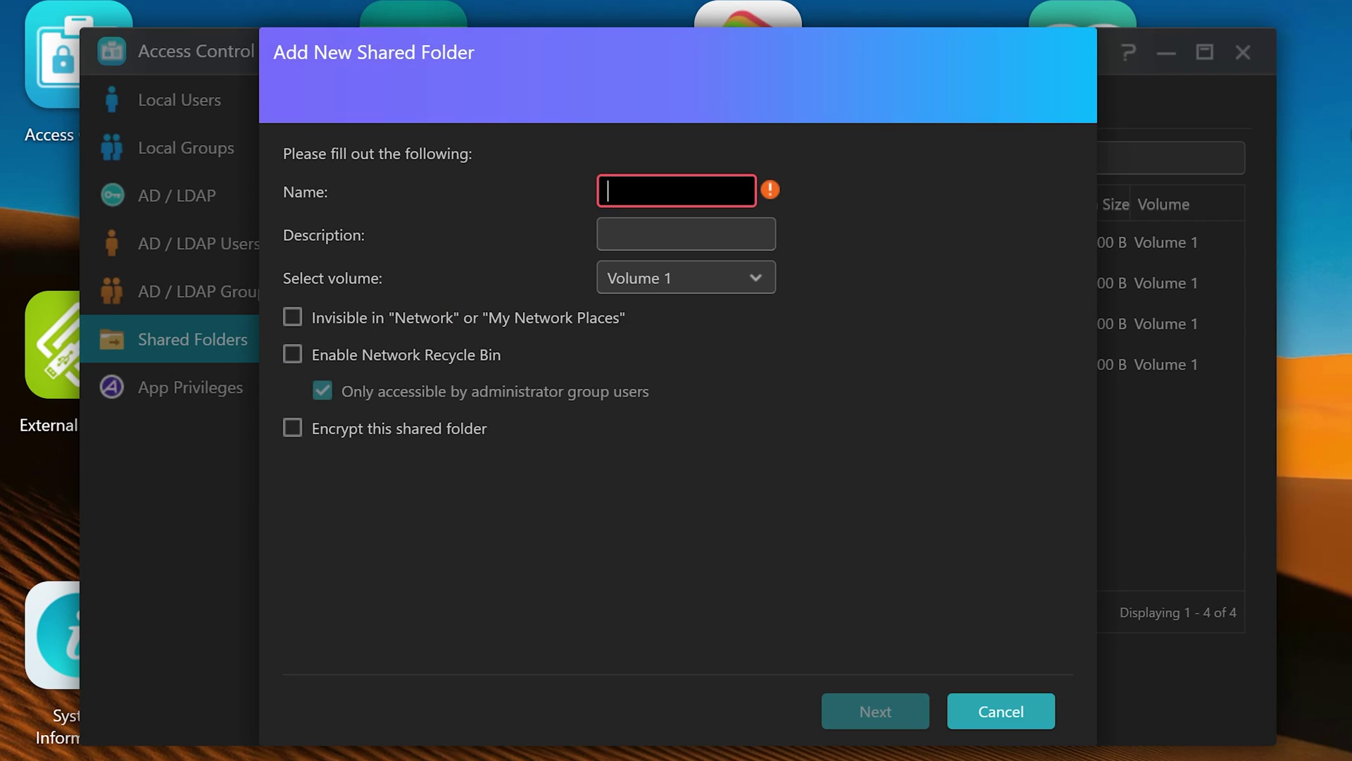
pyautogui.write('Storage')
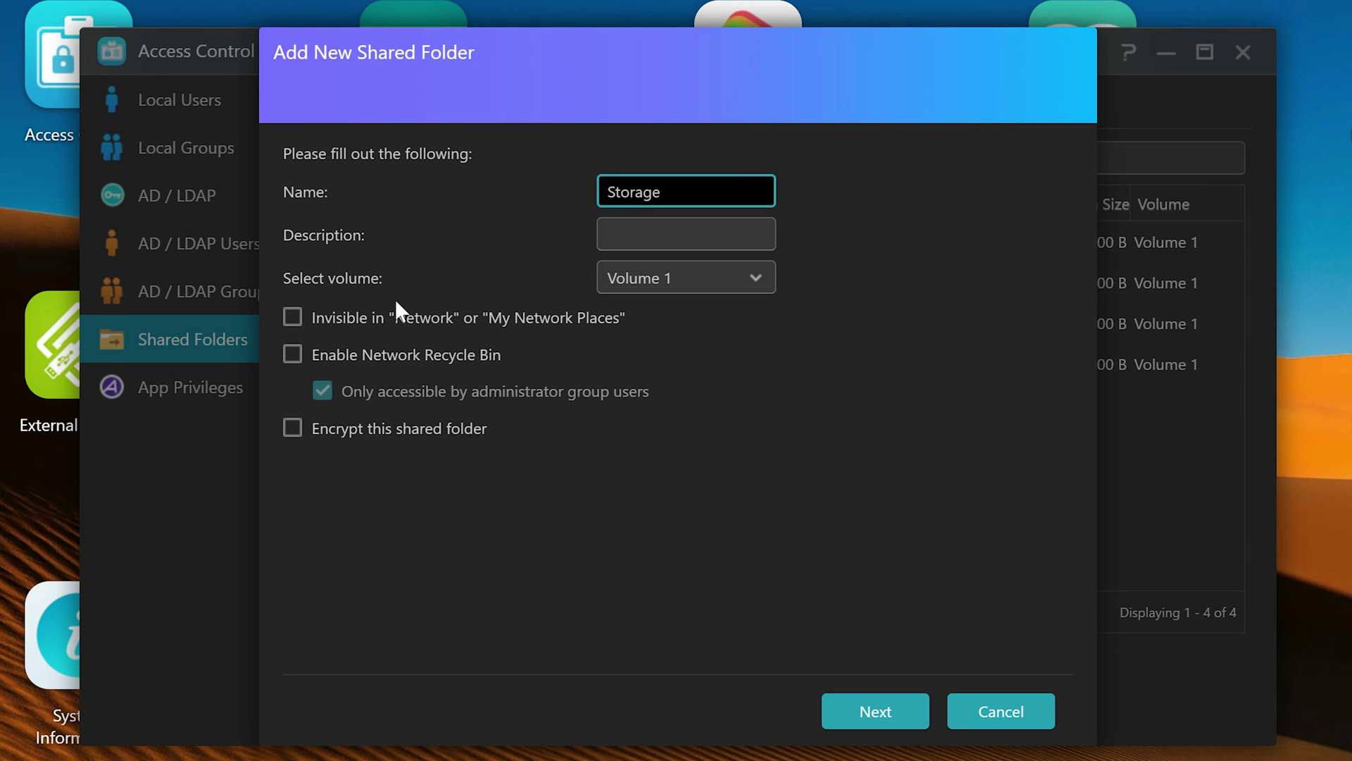
pyautogui.click(607, 220)
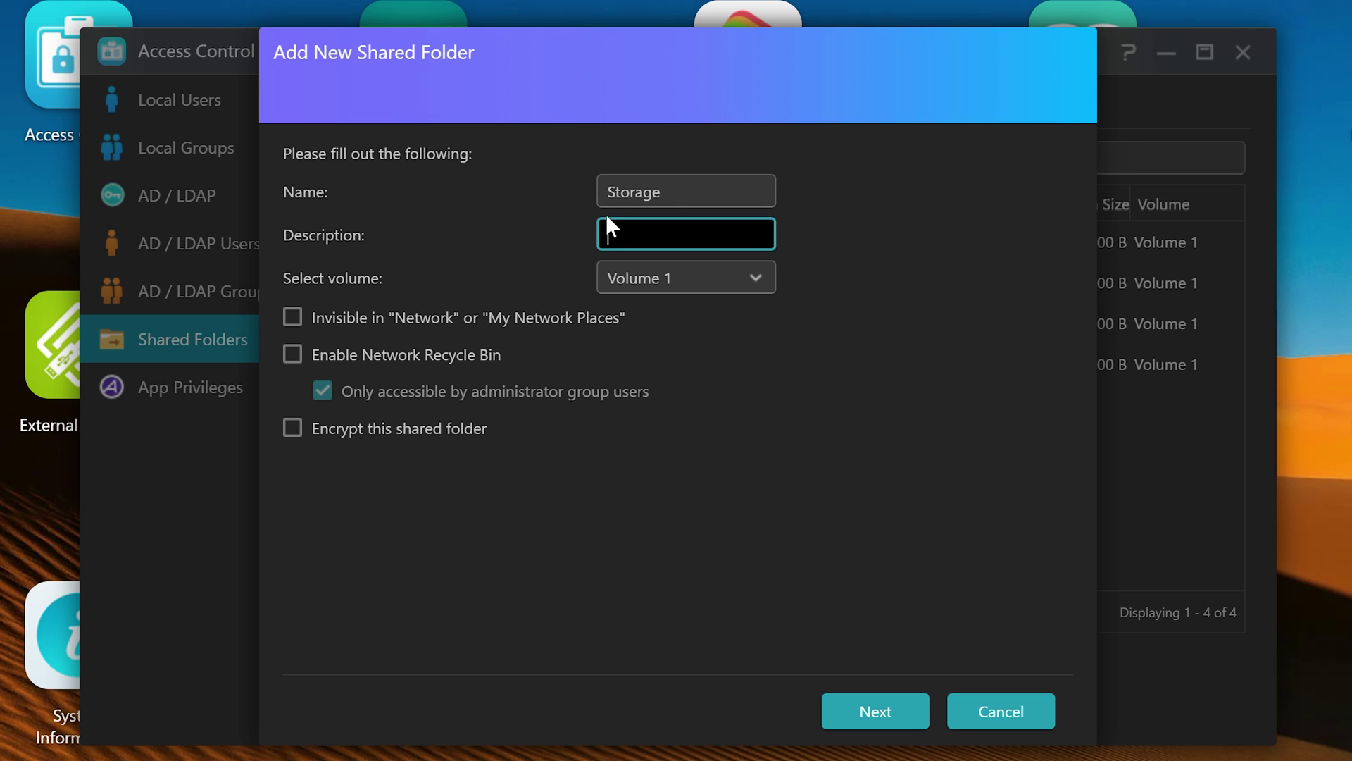
pyautogui.write('main storage')
pyautogui.click(697, 282)
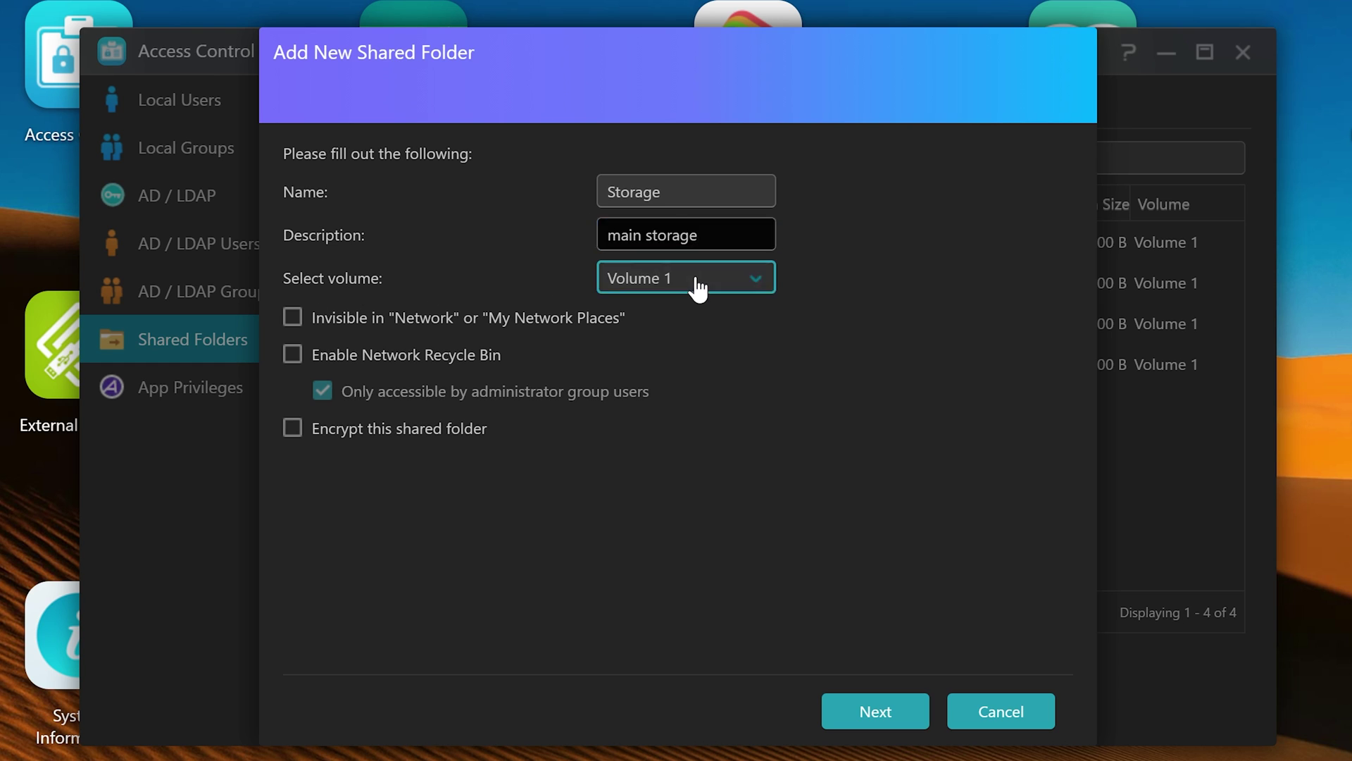
pyautogui.click(698, 285)
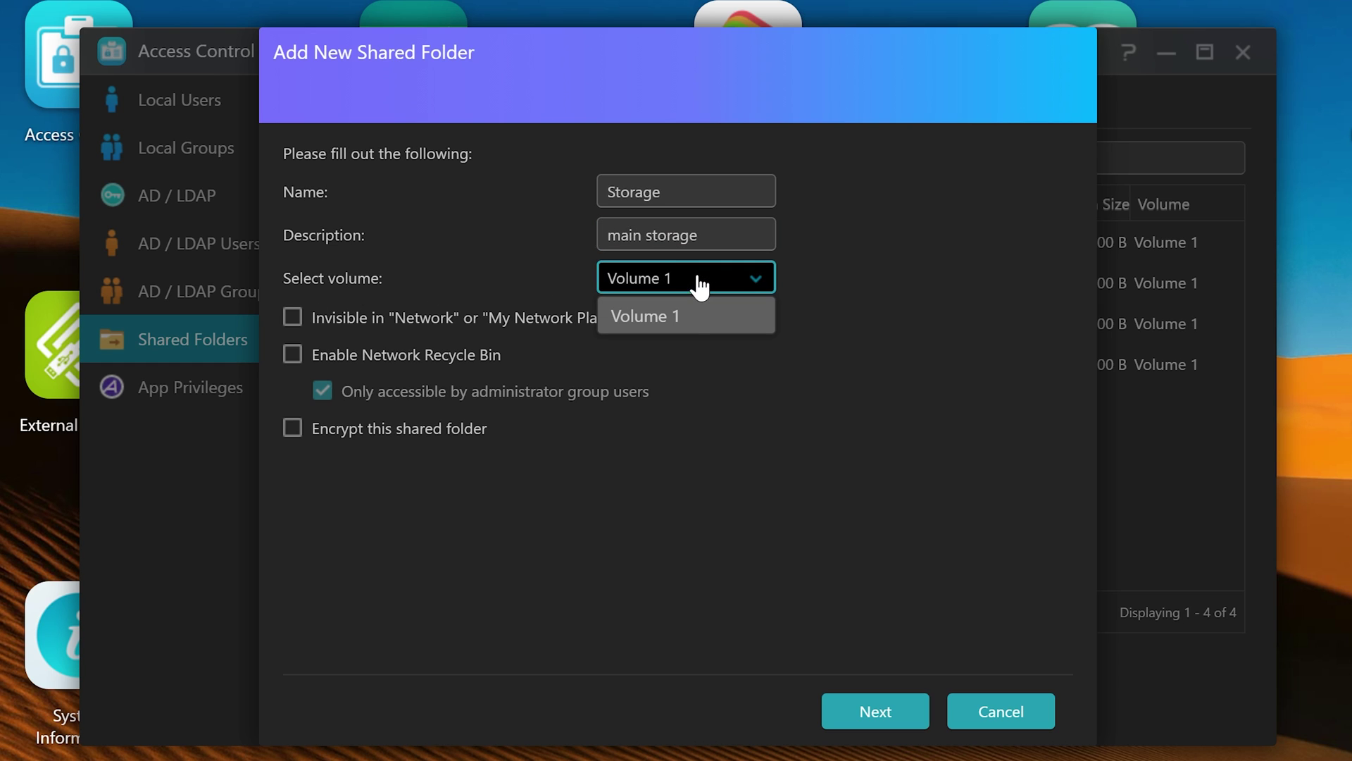
pyautogui.click(664, 330)
pyautogui.click(630, 288)
pyautogui.click(652, 324)
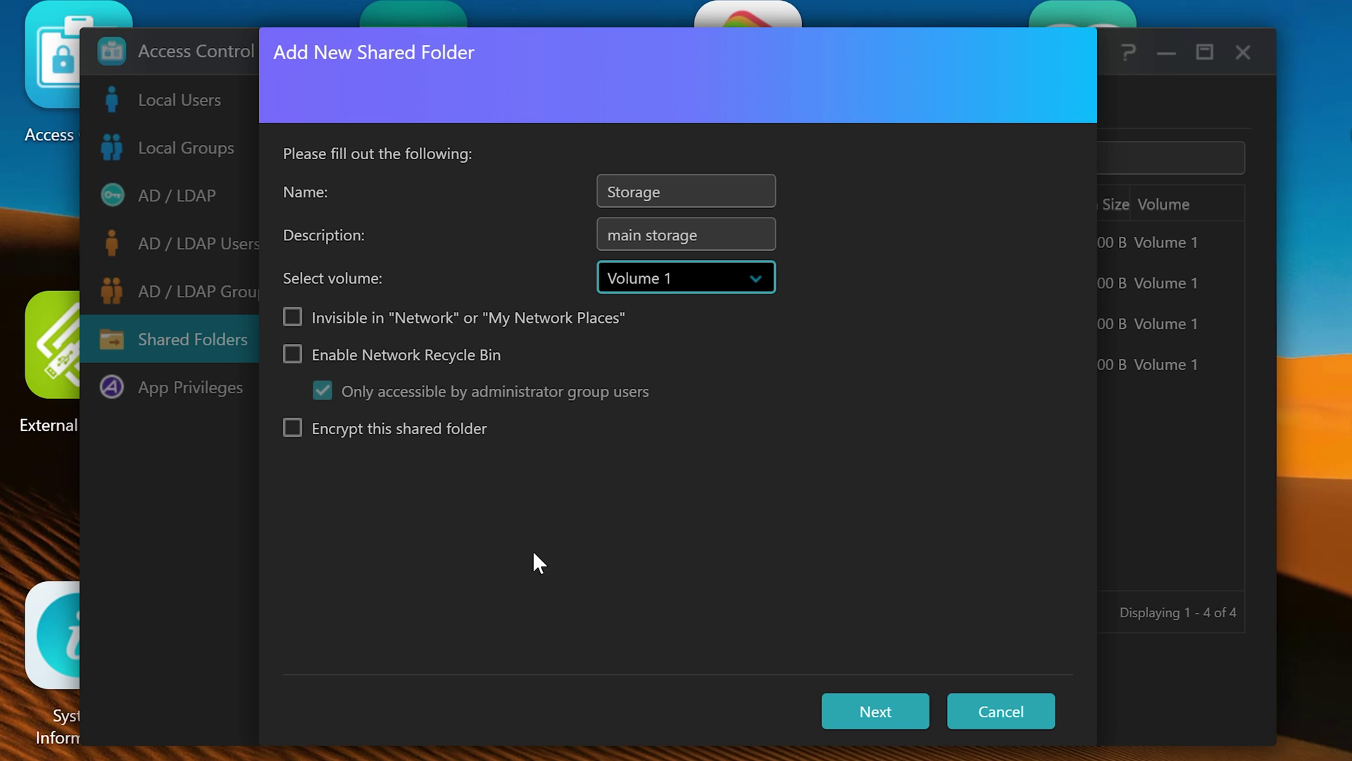
pyautogui.click(877, 716)
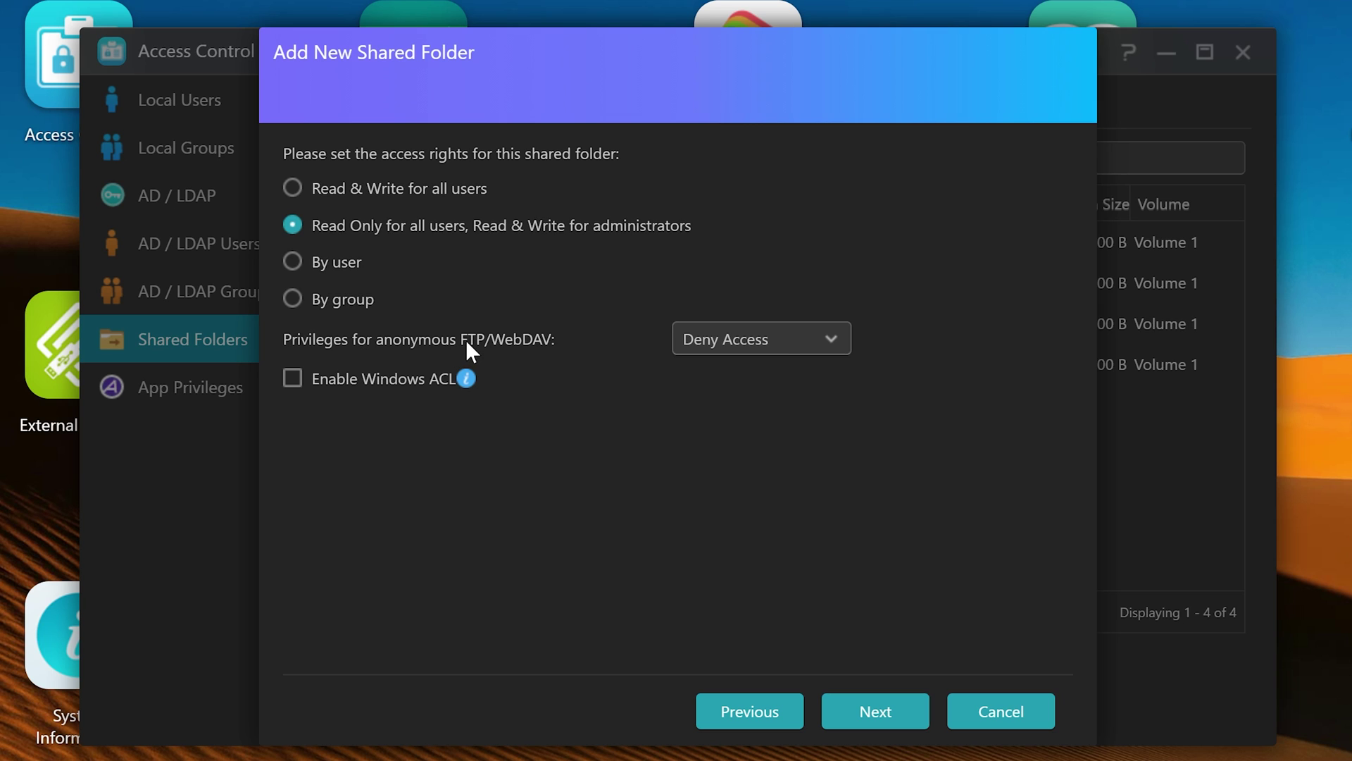
# Keep anonymous FTP/WebDAV privileges at Deny Access, check the Windows ACL information, and finish creating the shared folder
pyautogui.click(772, 339)
pyautogui.click(748, 381)
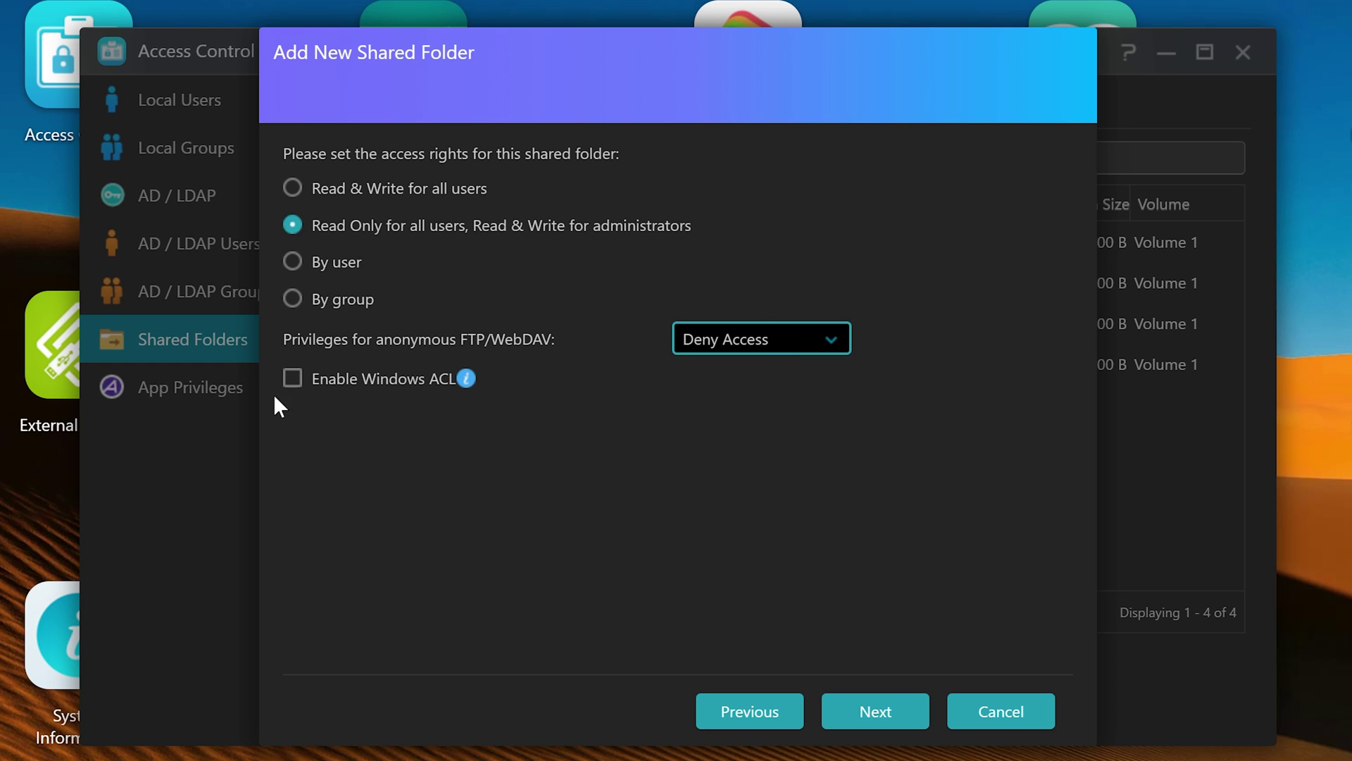
pyautogui.click(466, 379)
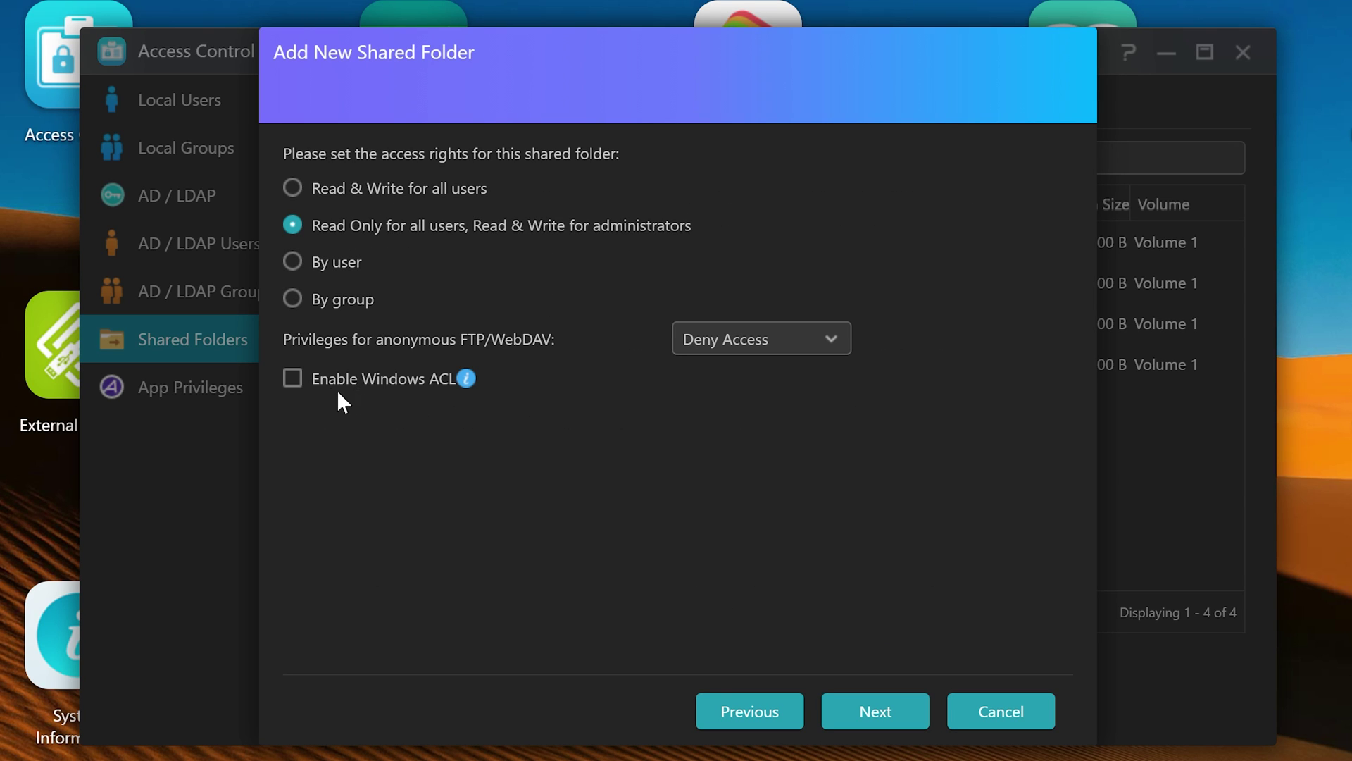
pyautogui.click(864, 736)
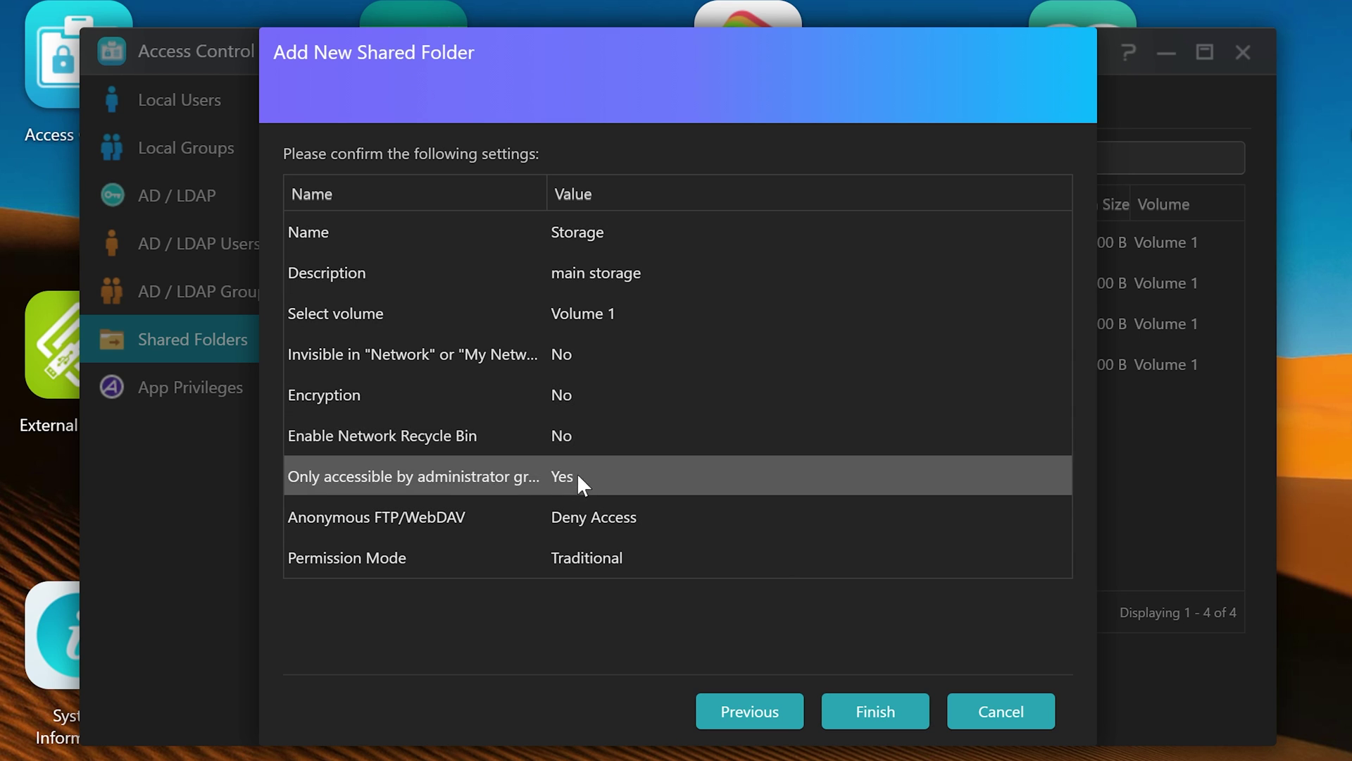
pyautogui.click(864, 718)
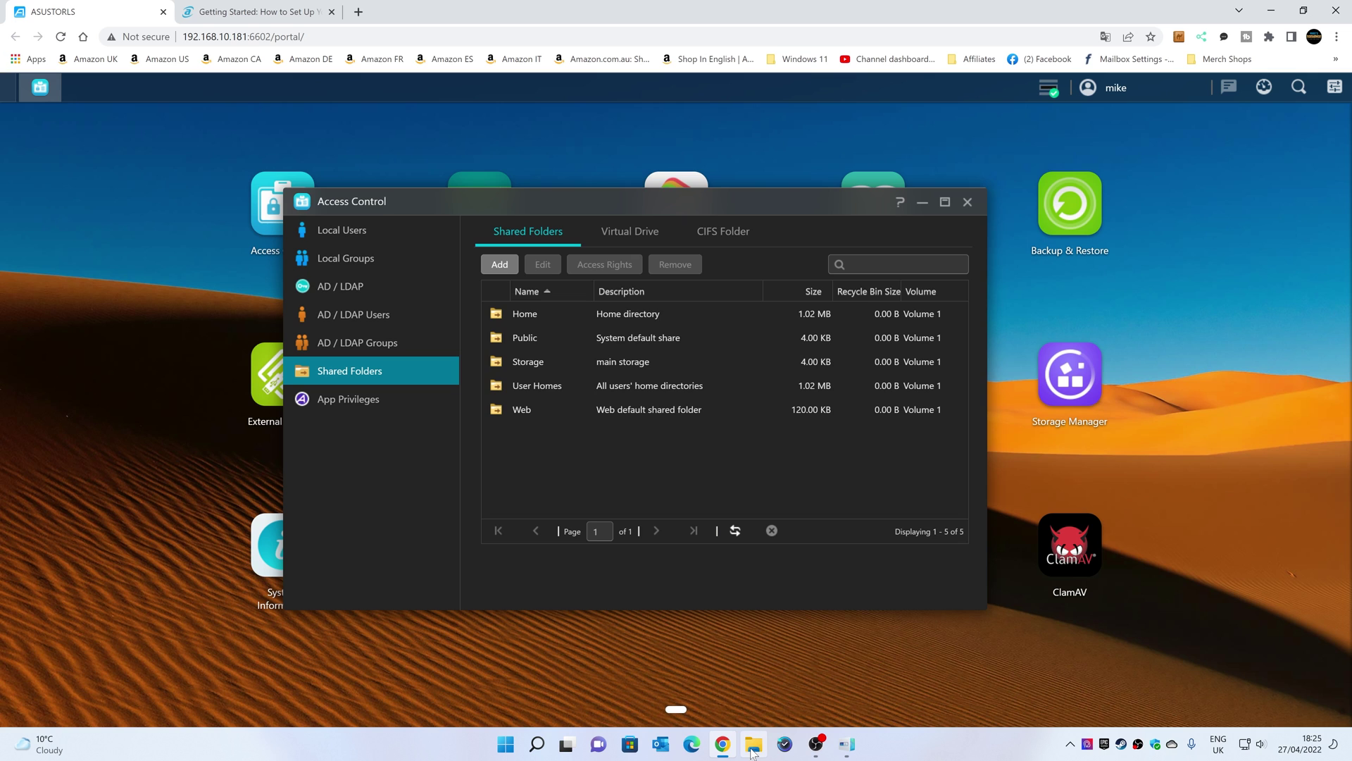
# Try to open the ASUSTORLS computer from the network locations in Windows File Explorer, and close the window
pyautogui.click(752, 745)
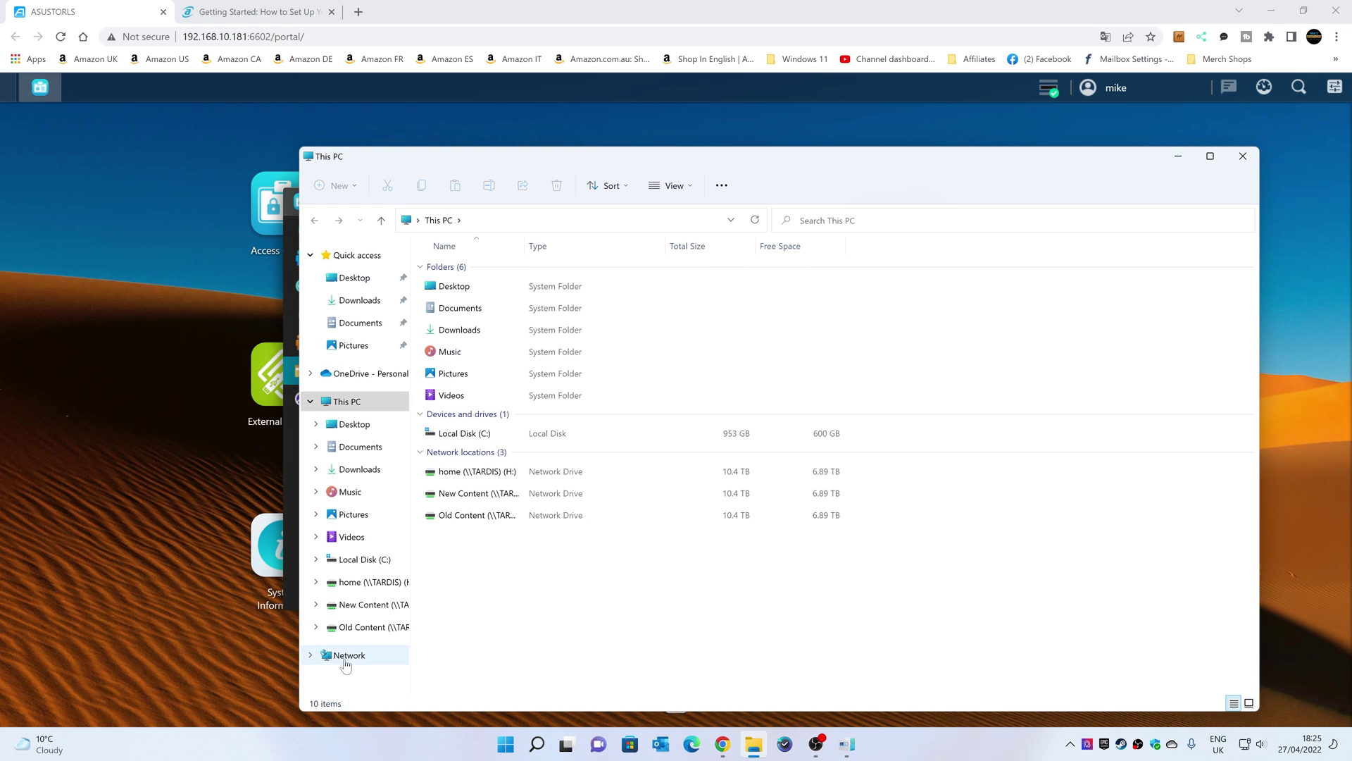
pyautogui.click(345, 657)
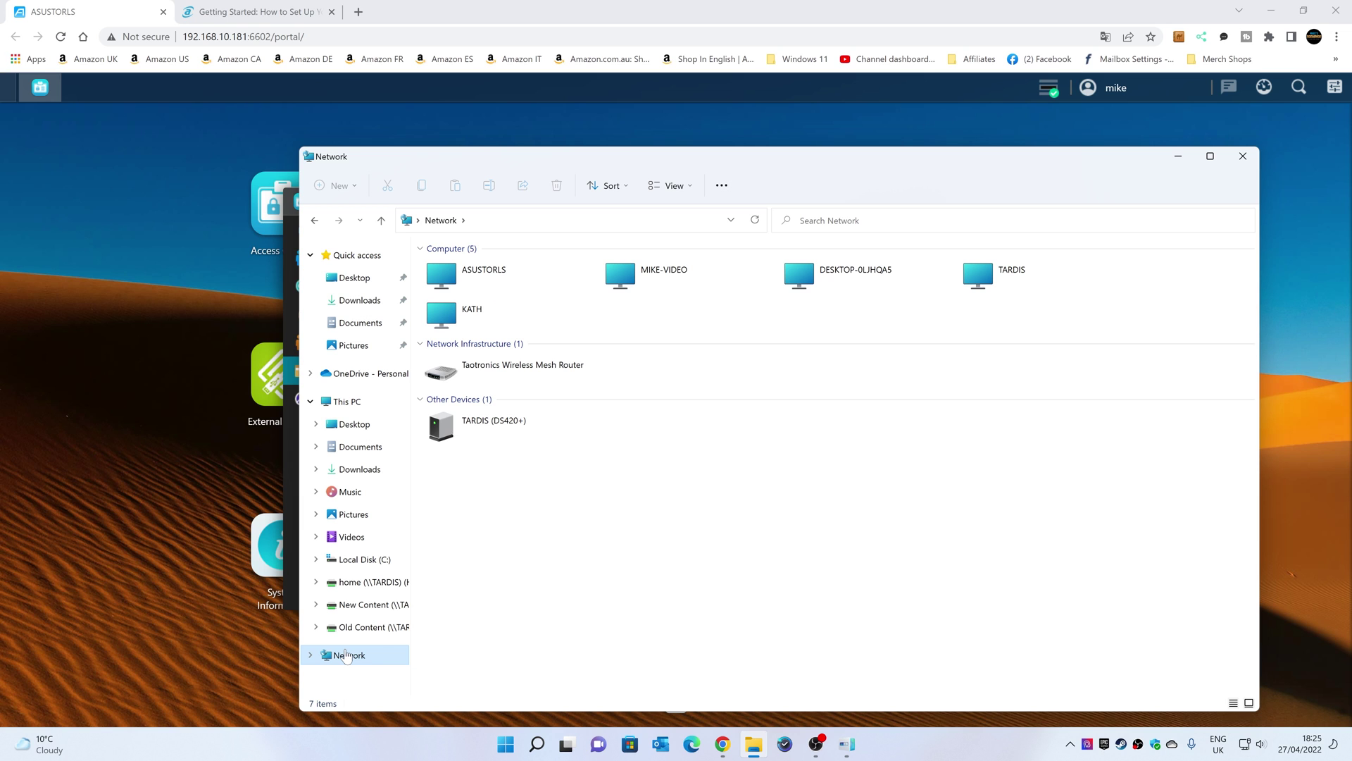
pyautogui.click(451, 278)
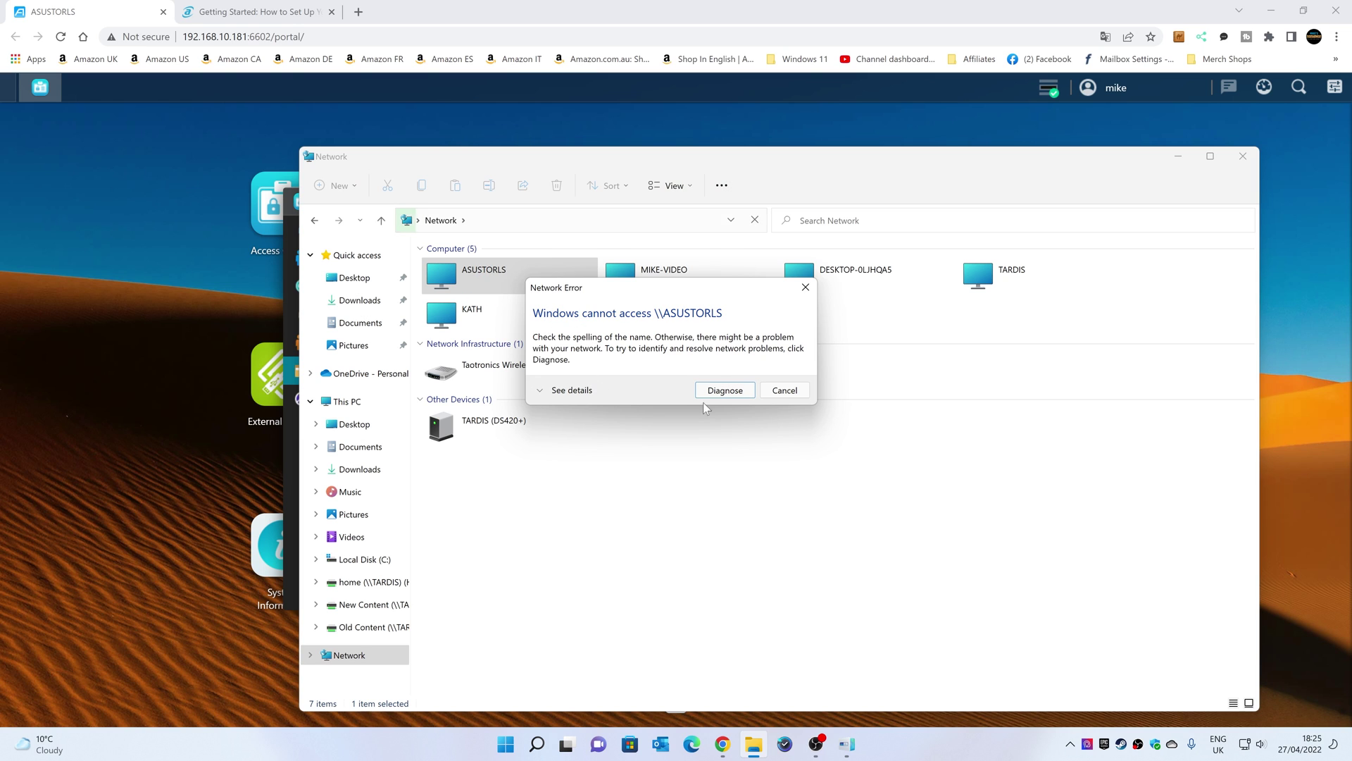
pyautogui.click(805, 287)
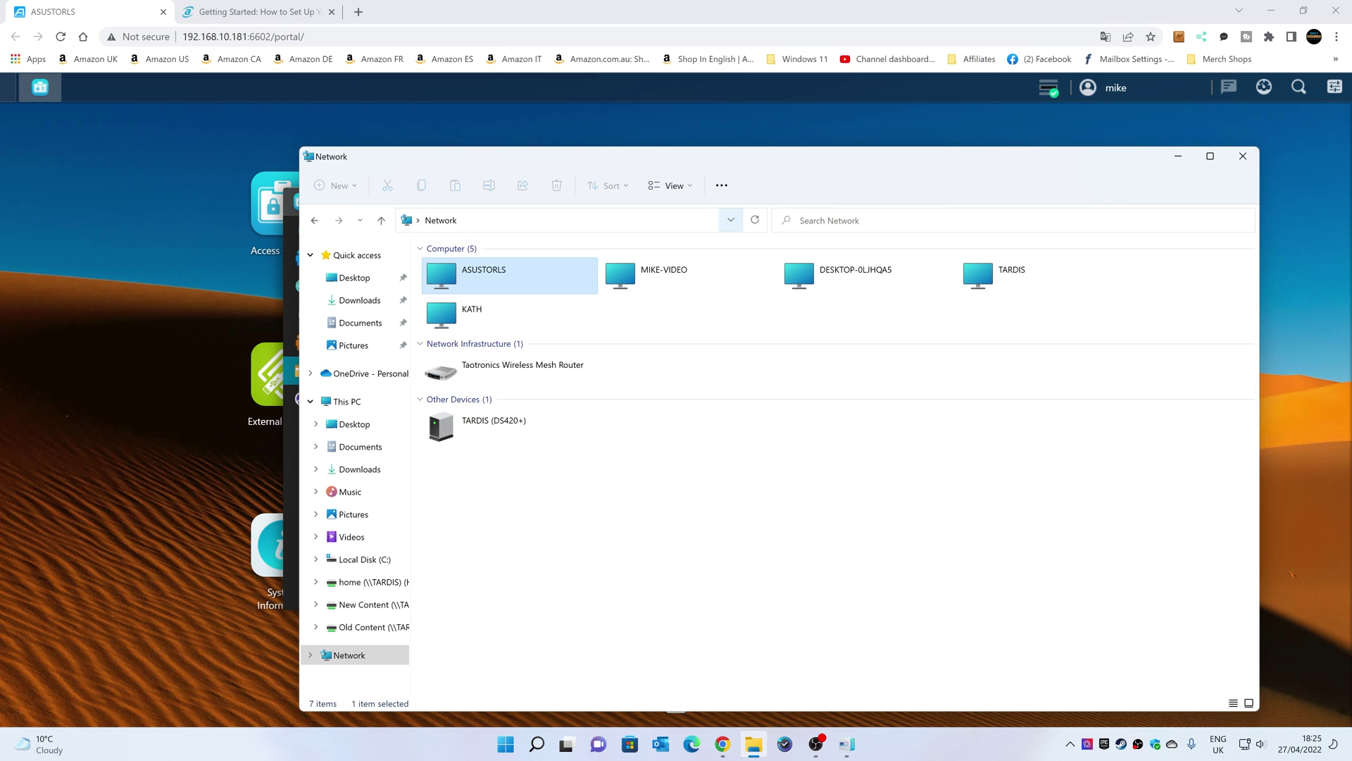
pyautogui.click(1243, 157)
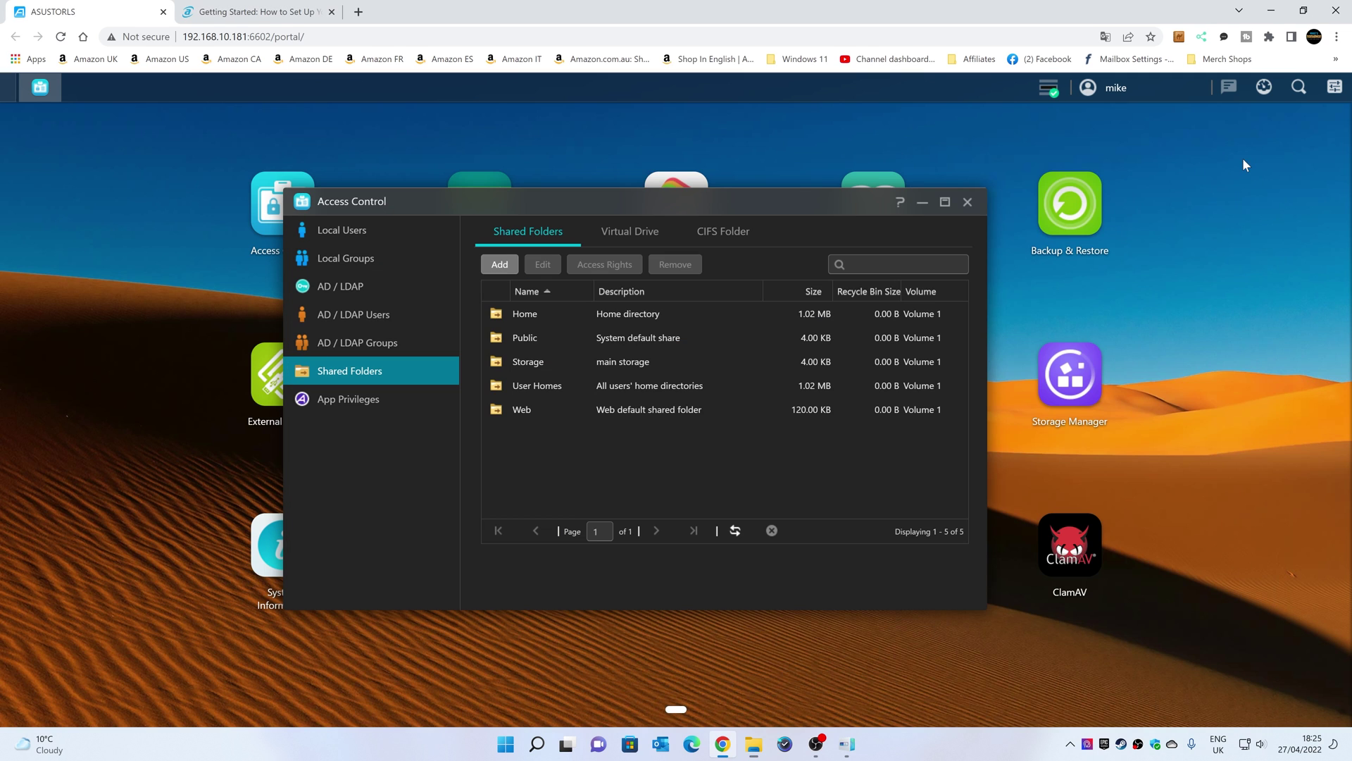
# In ASUSTOR Control Center, start mapping a network drive for ASUSTORLS and sign in with the account password, having it remembered
pyautogui.click(847, 744)
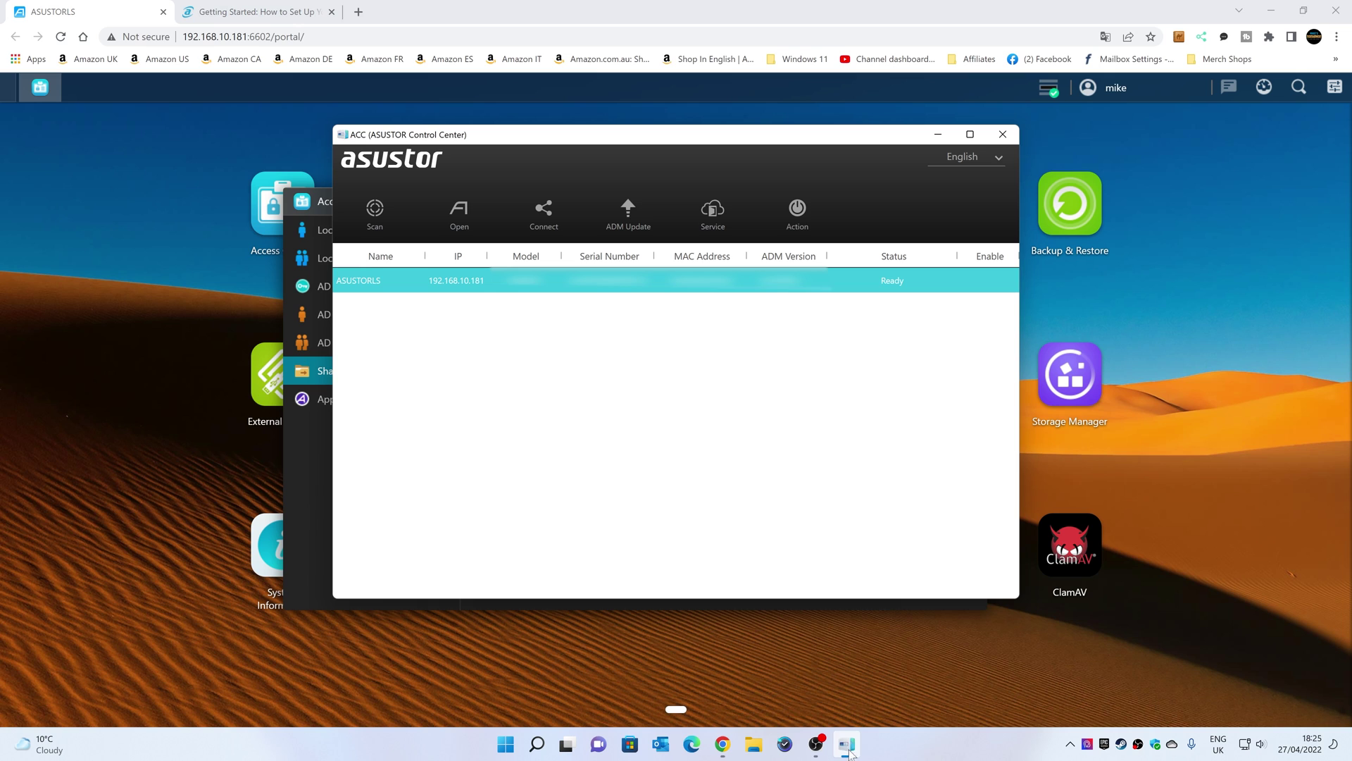
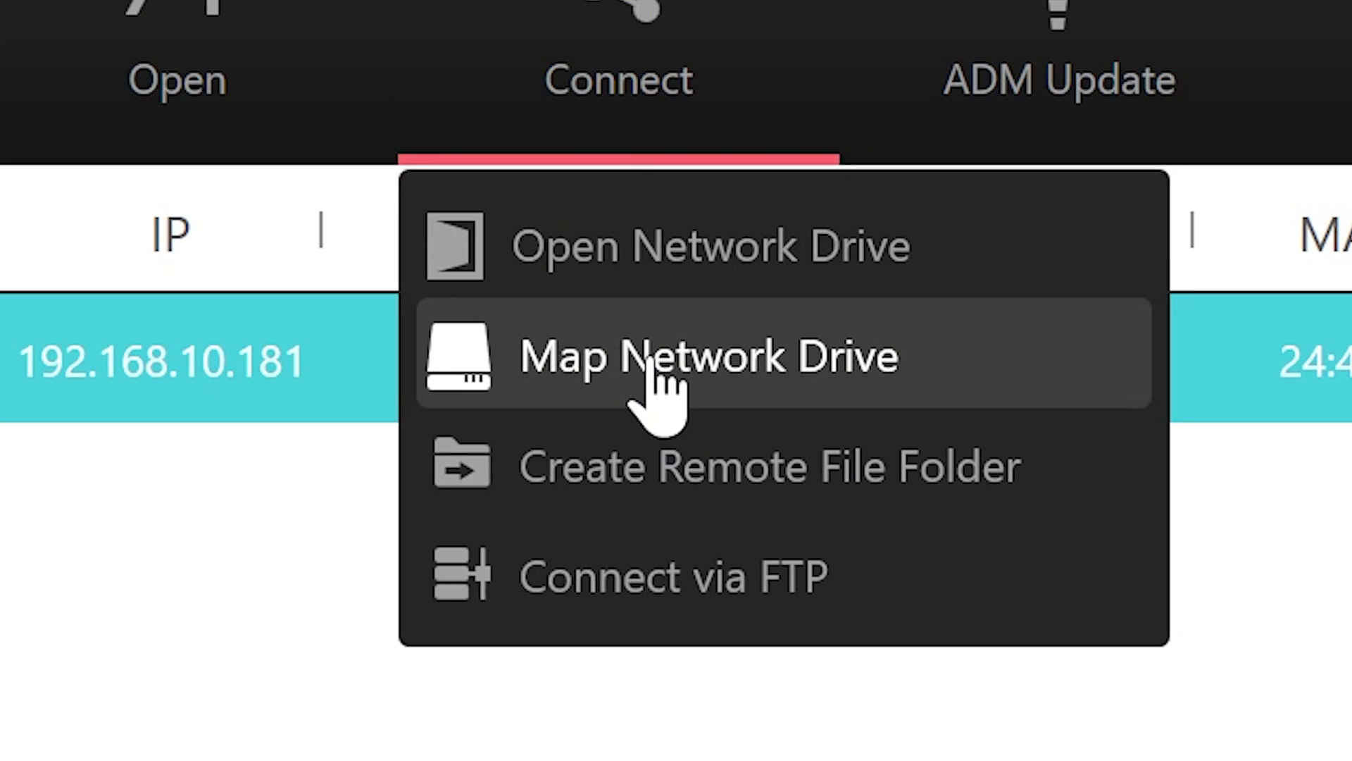
pyautogui.click(649, 363)
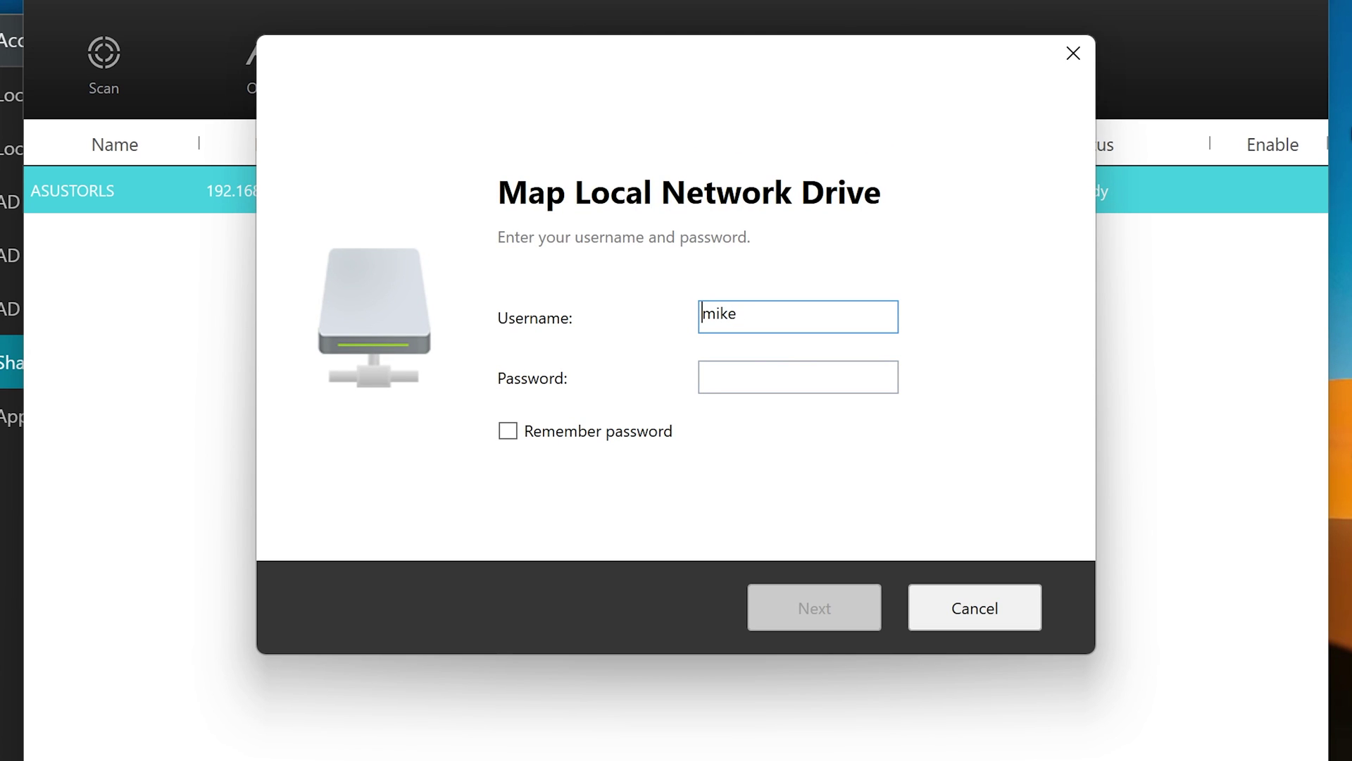
pyautogui.click(798, 377)
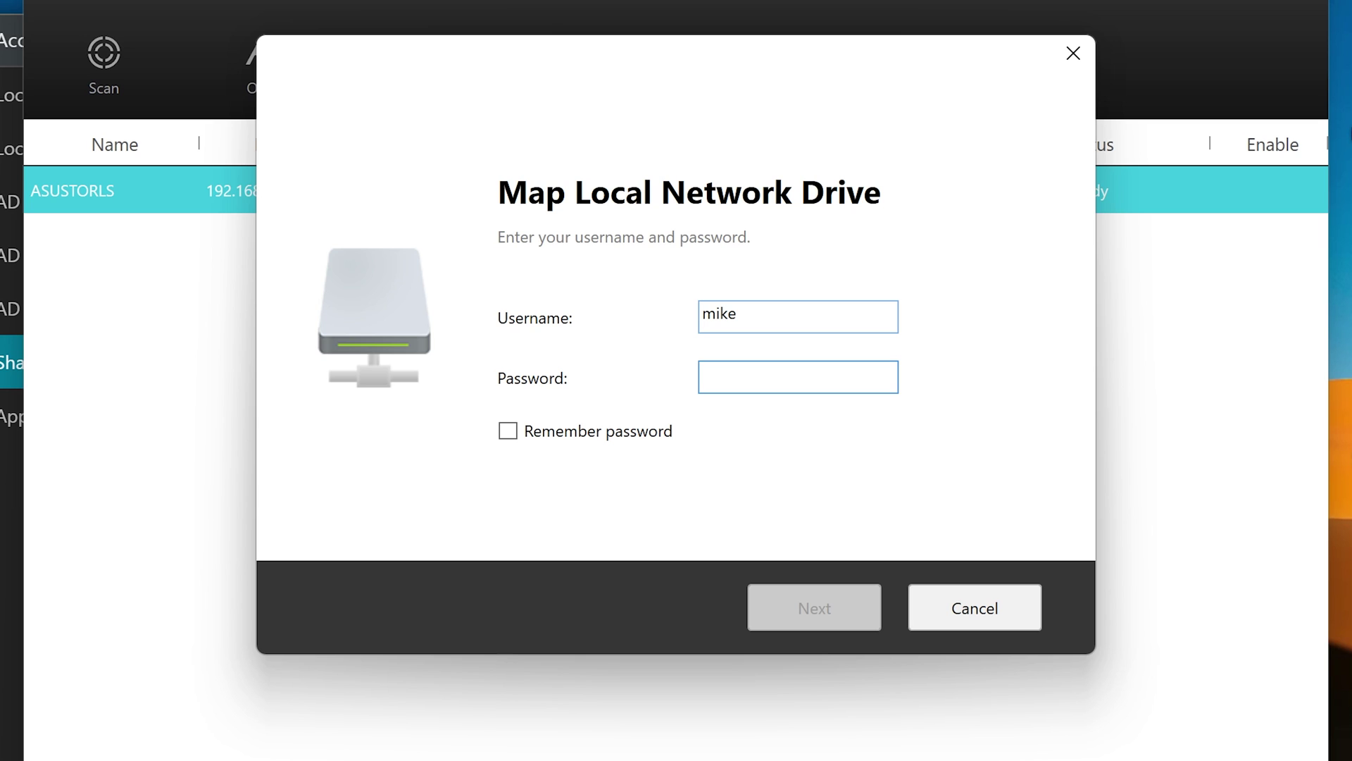
pyautogui.hotkey('ctrl', 'v')
pyautogui.click(526, 432)
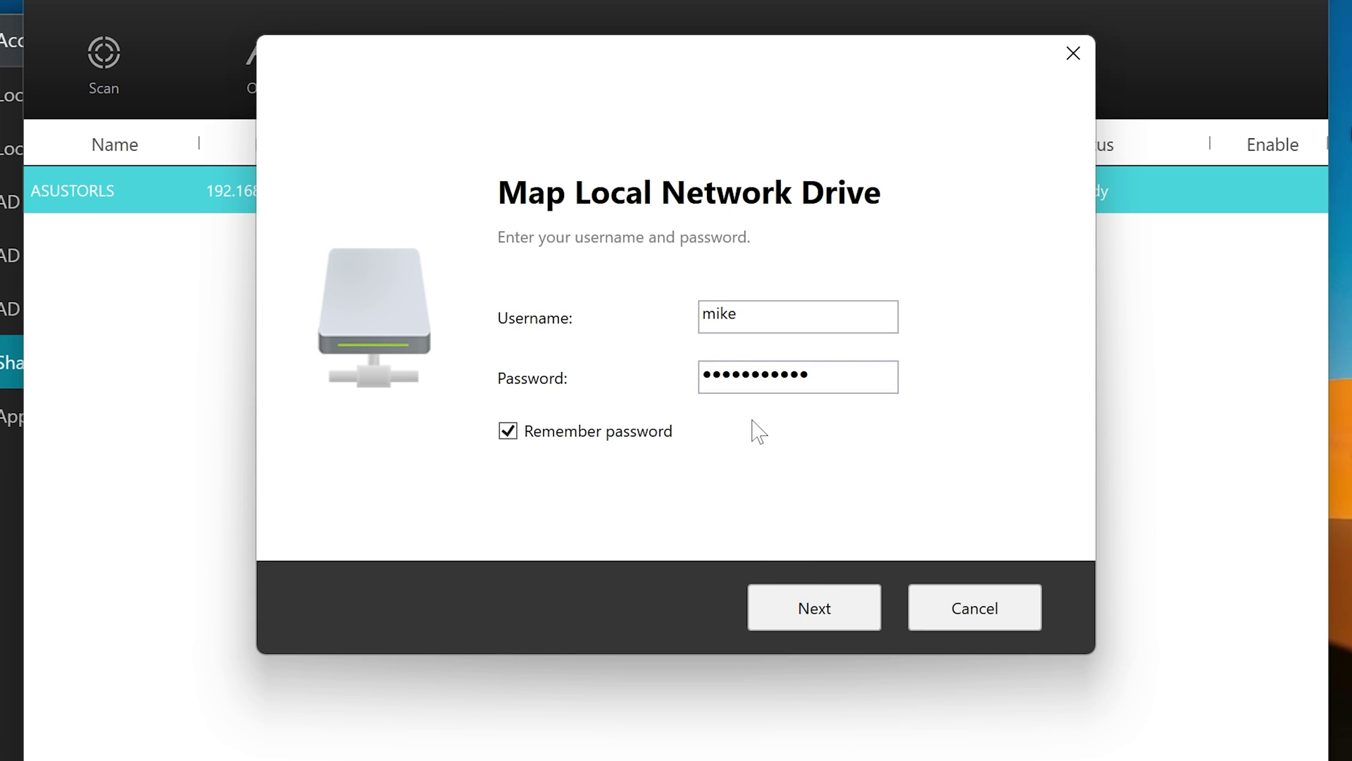
pyautogui.click(797, 620)
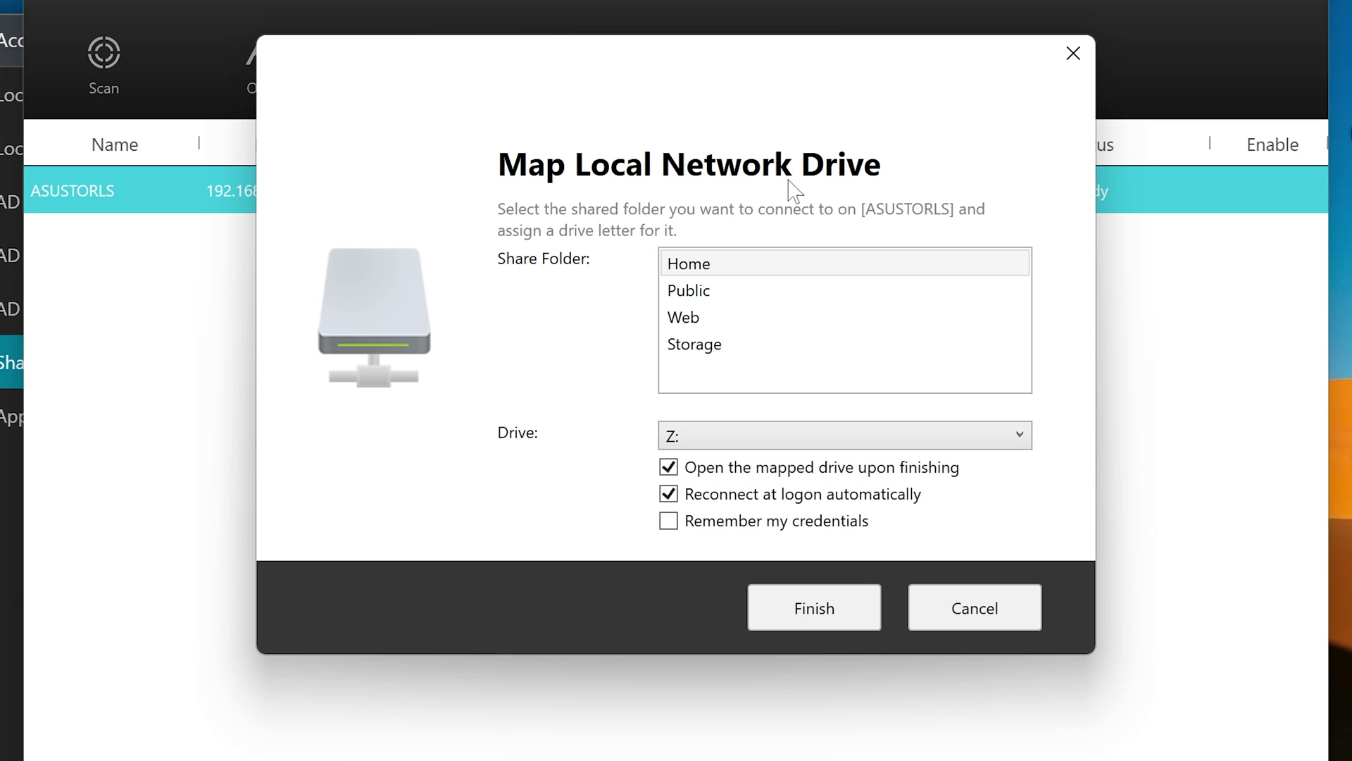
# Map the Storage shared folder to drive S: with Remember my credentials enabled
pyautogui.click(696, 296)
pyautogui.click(722, 350)
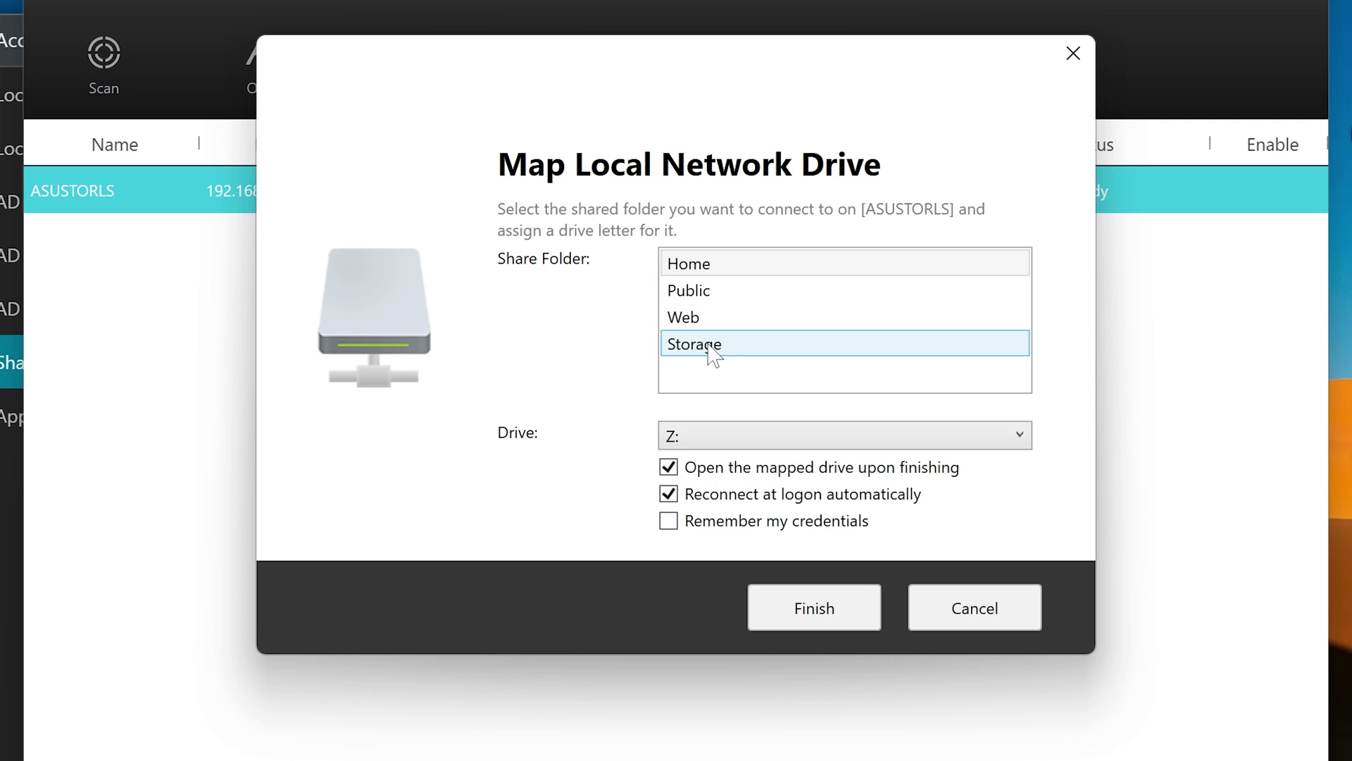
pyautogui.click(714, 352)
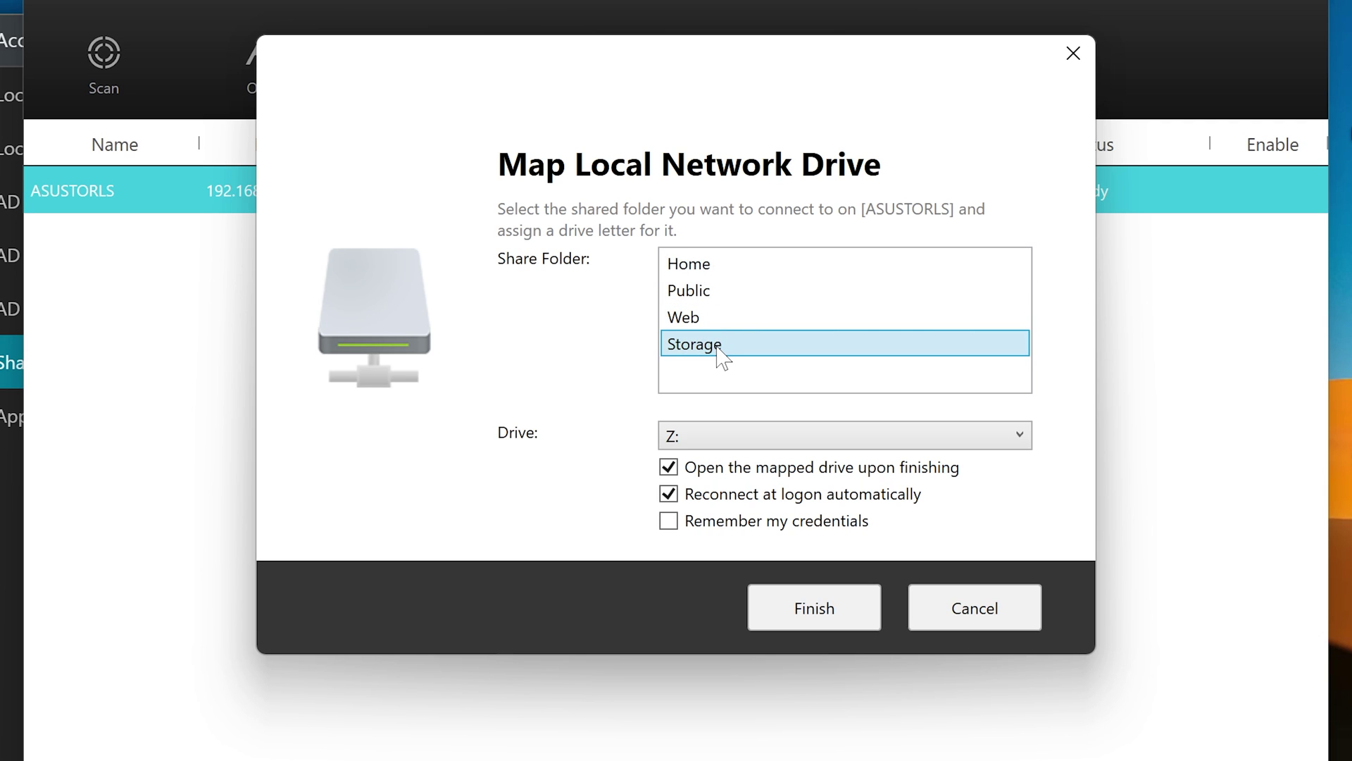
pyautogui.click(703, 442)
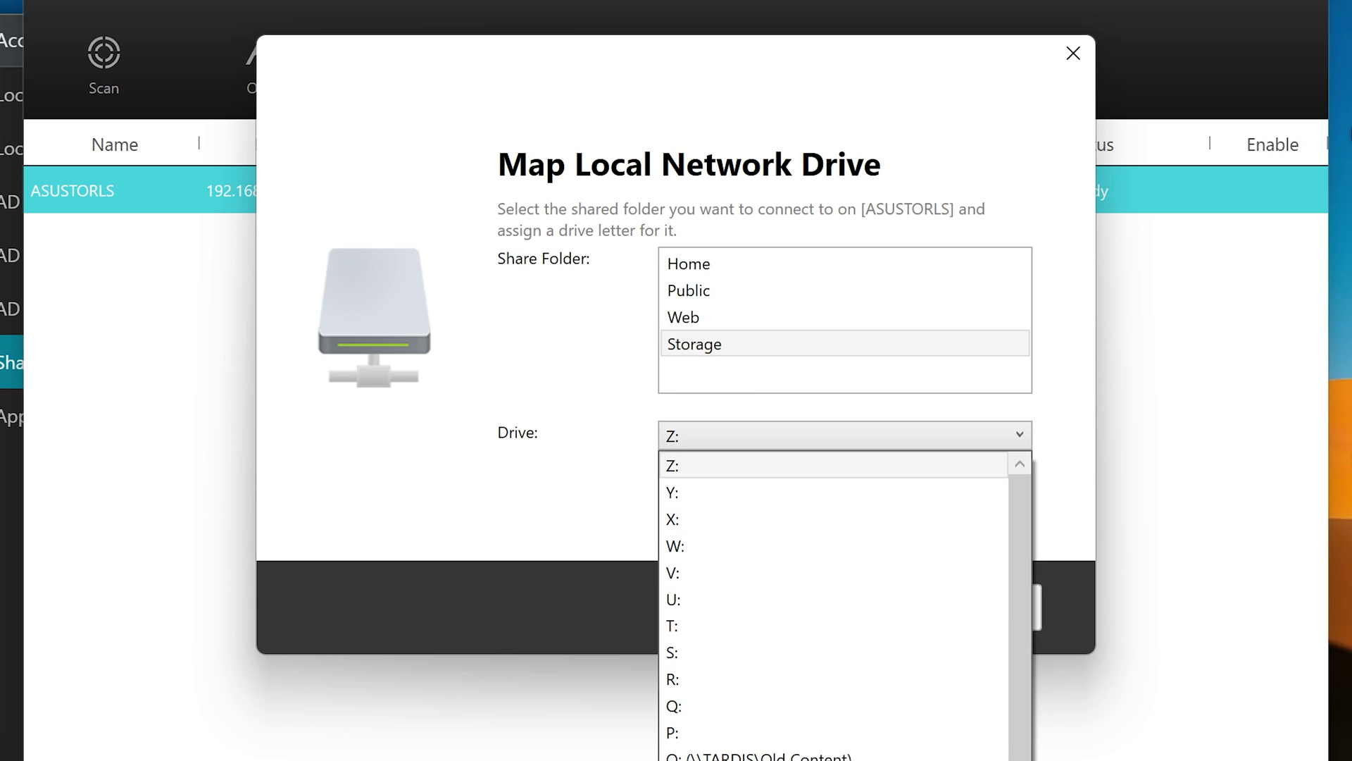
pyautogui.click(694, 655)
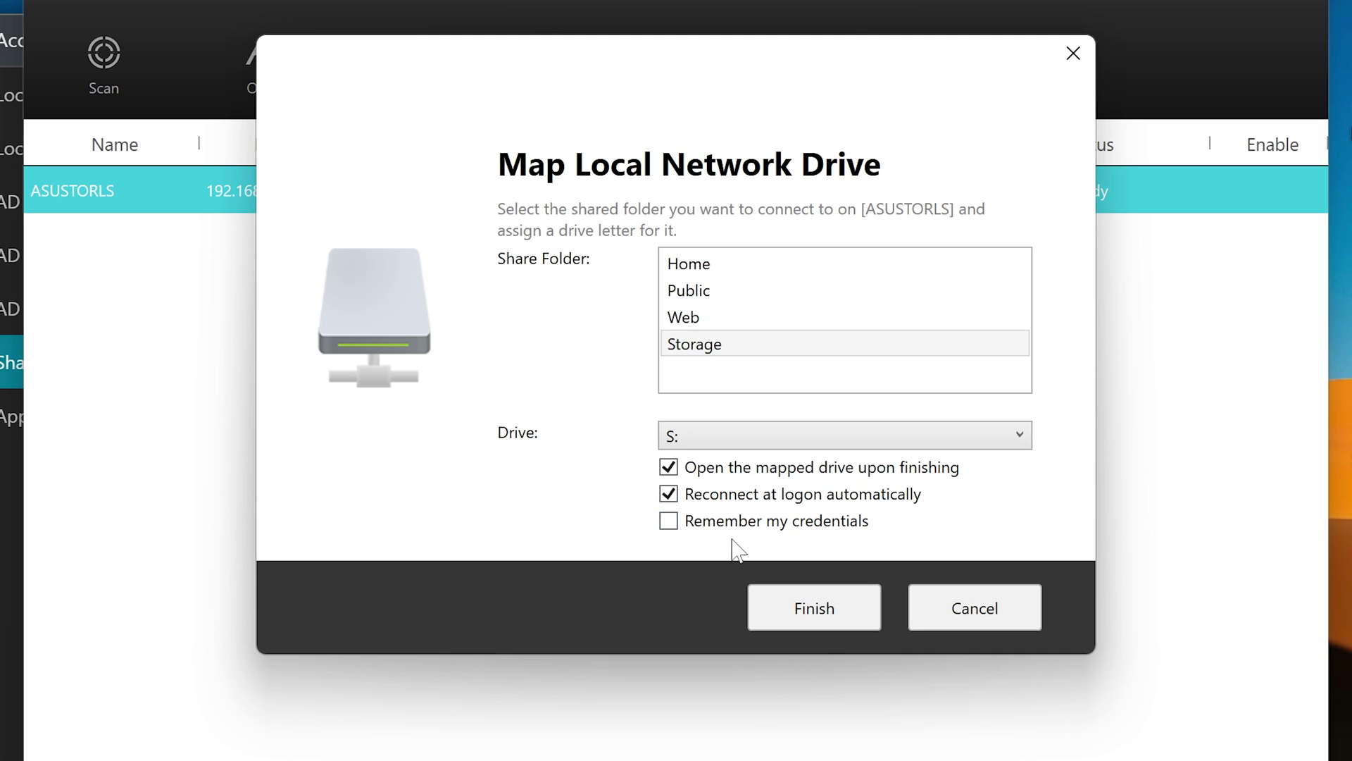
pyautogui.click(669, 524)
pyautogui.click(814, 609)
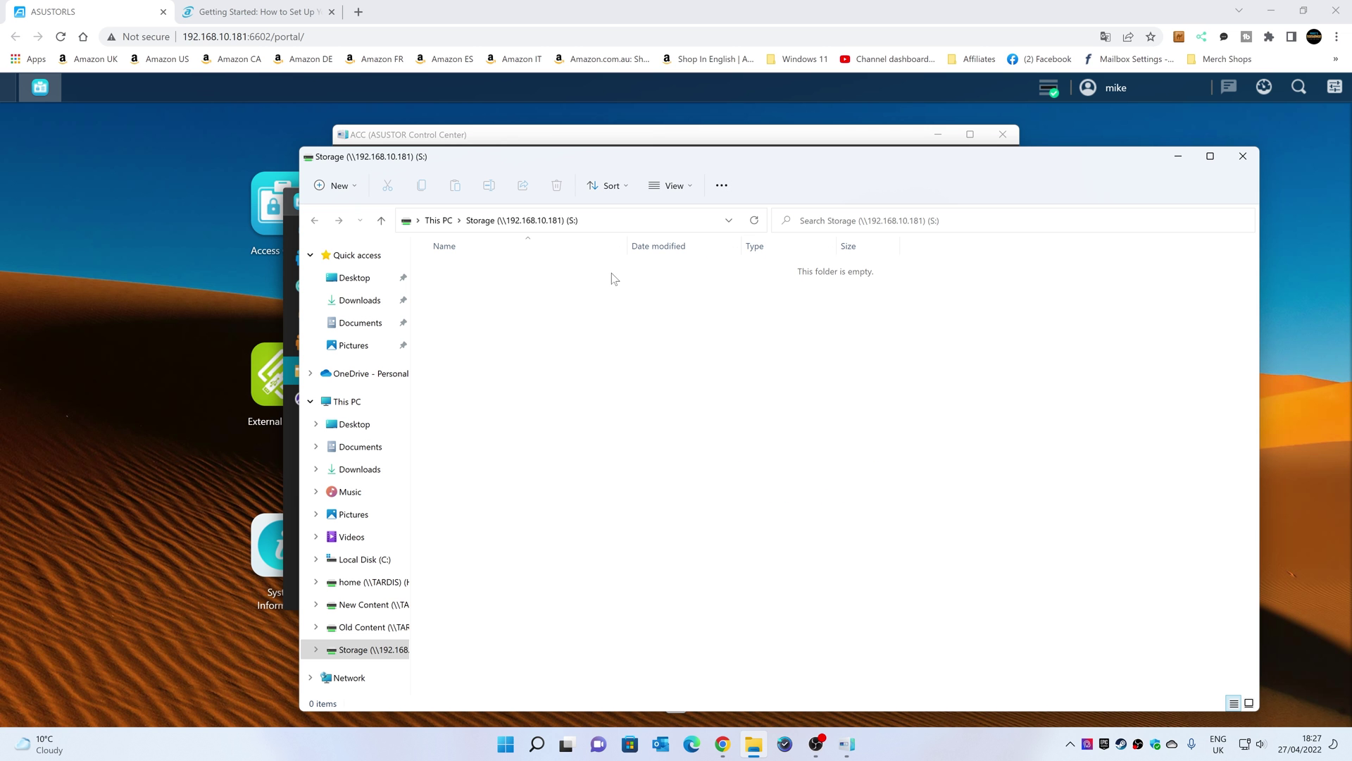